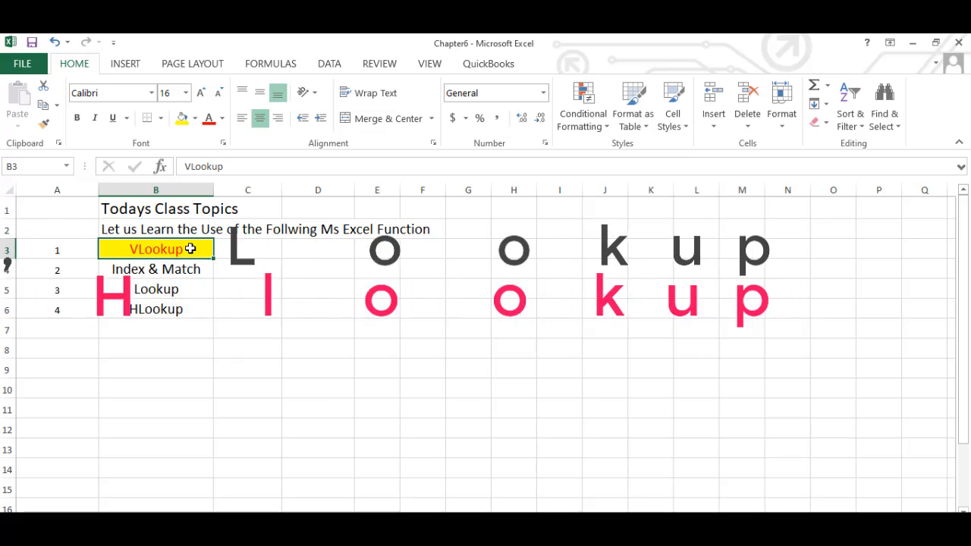
# Review the lookup function topics listed in B3:B6: VLookup, Index & Match, Lookup and HLookup.
pyautogui.click(238, 249)
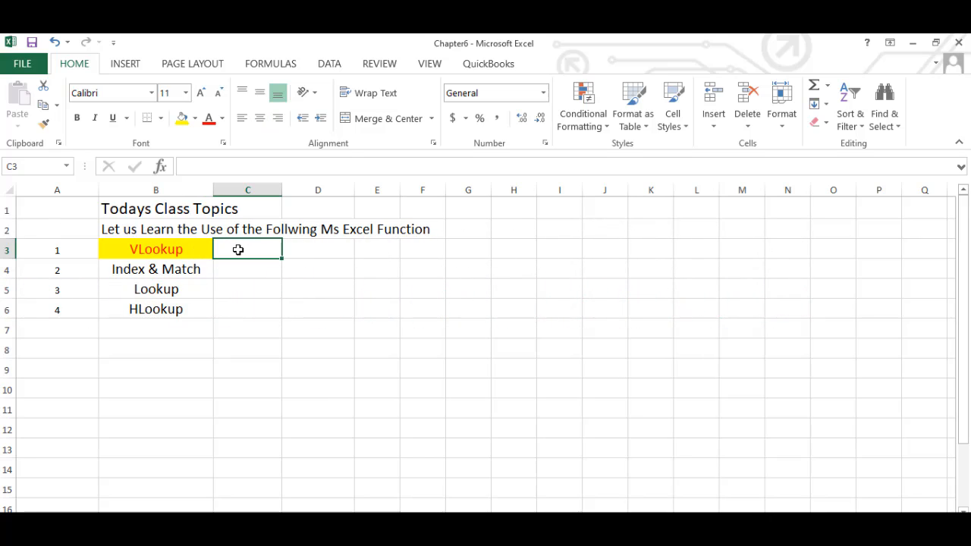
pyautogui.click(165, 243)
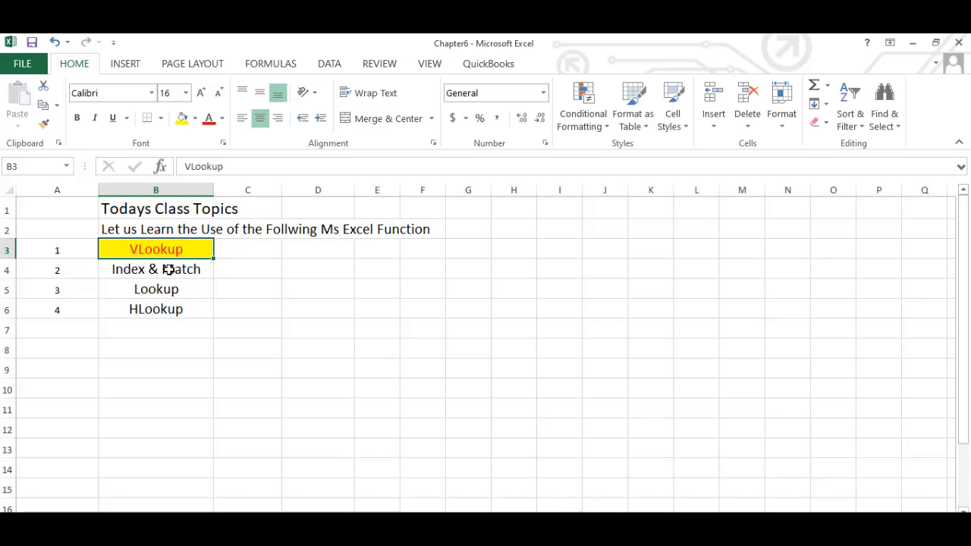
pyautogui.click(168, 270)
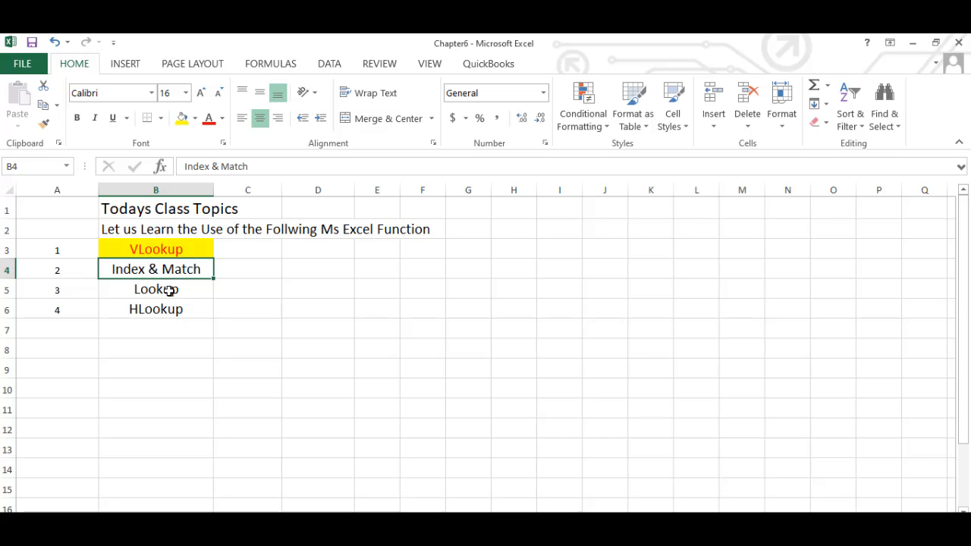
pyautogui.click(168, 289)
pyautogui.click(170, 307)
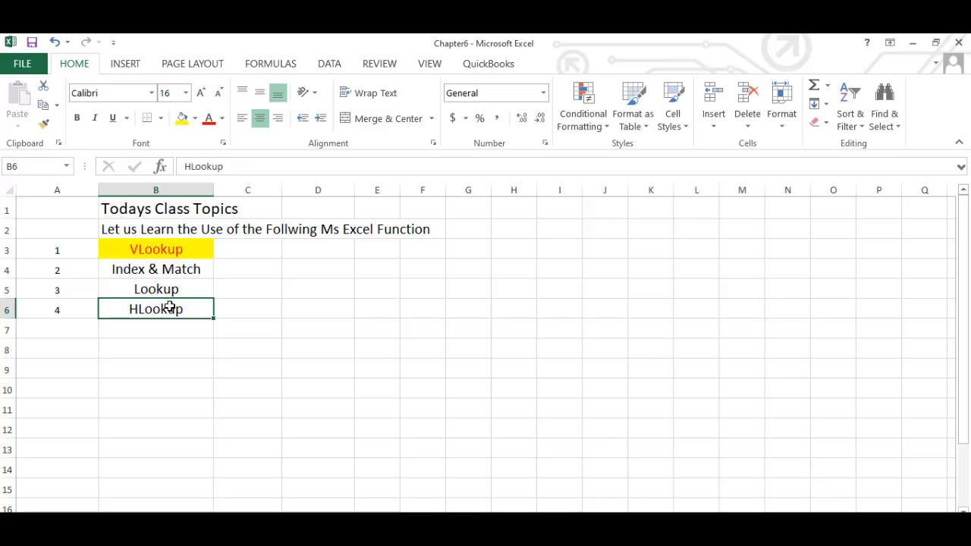
pyautogui.click(244, 313)
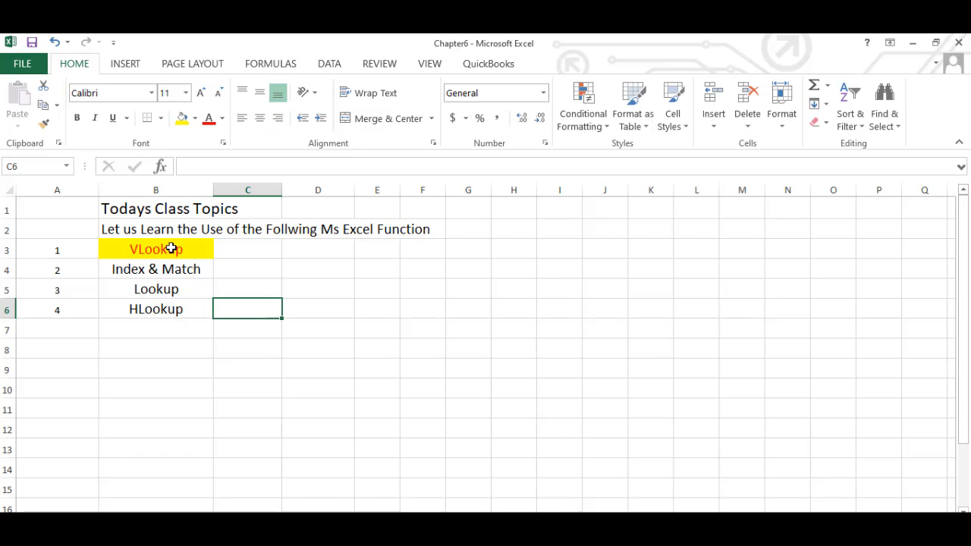
pyautogui.click(158, 270)
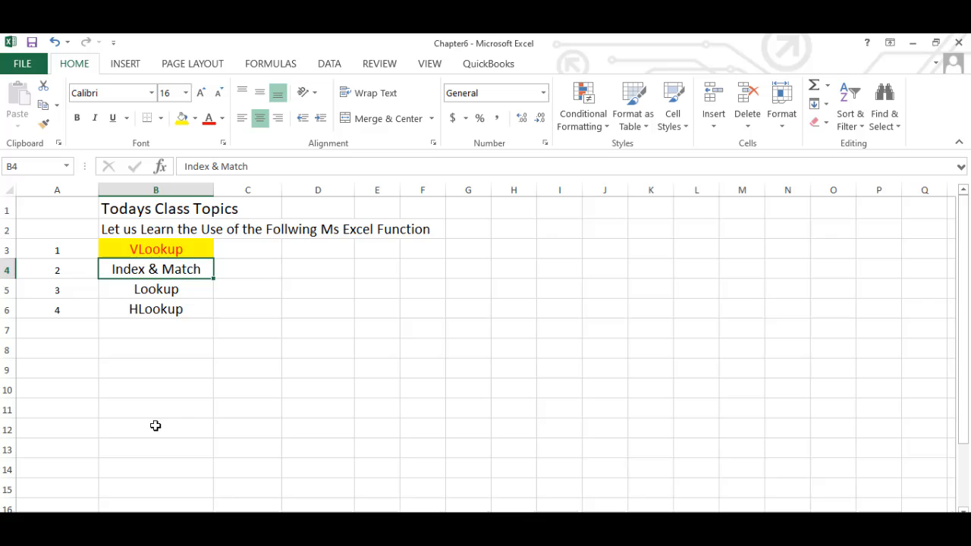
pyautogui.click(171, 289)
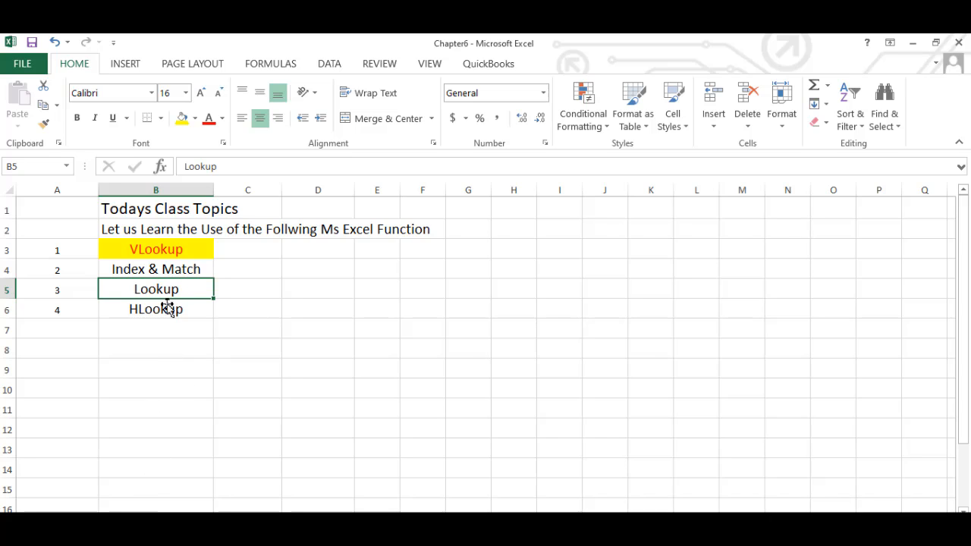
pyautogui.click(167, 271)
pyautogui.click(168, 288)
pyautogui.click(165, 310)
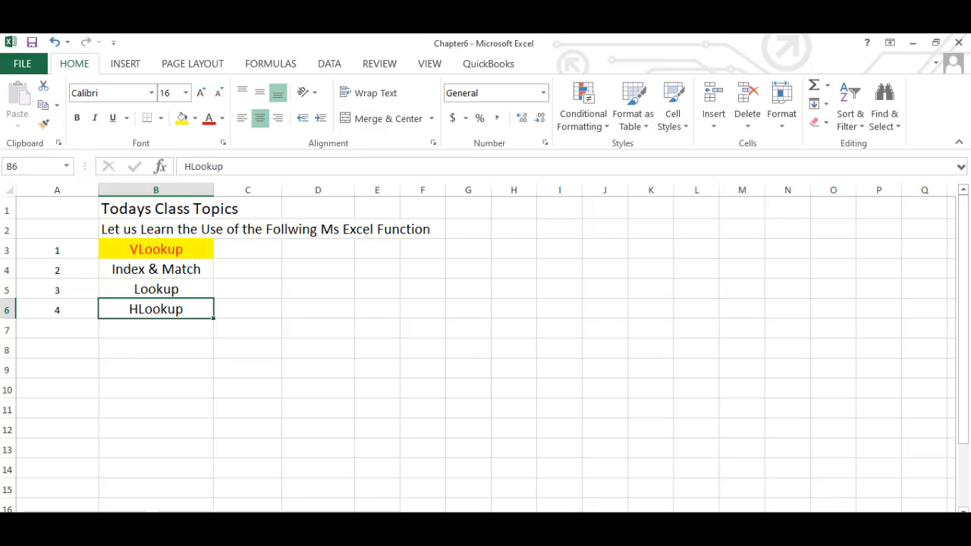
# Switch to the worksheet with the LOOKUP example and read the three argument descriptions in B3:B5.
pyautogui.click(220, 519)
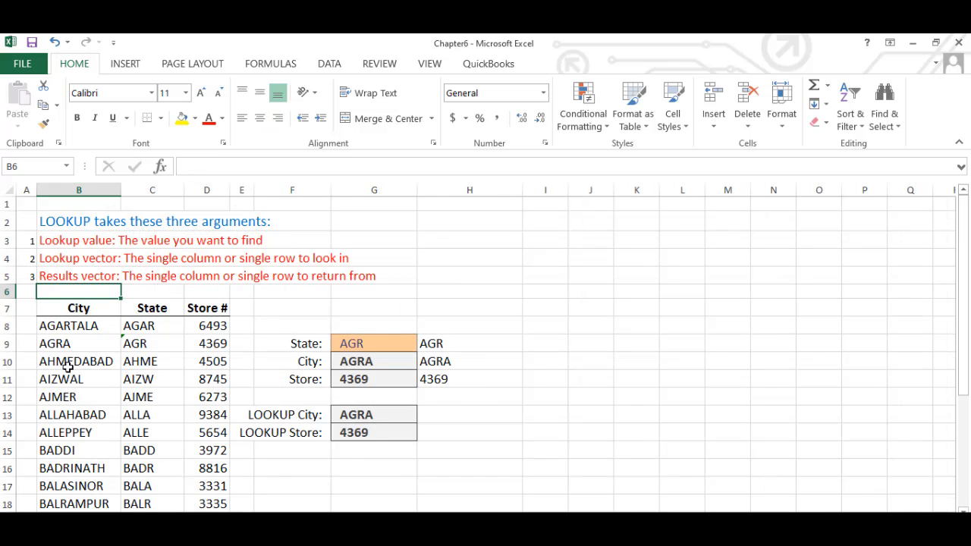
pyautogui.click(70, 222)
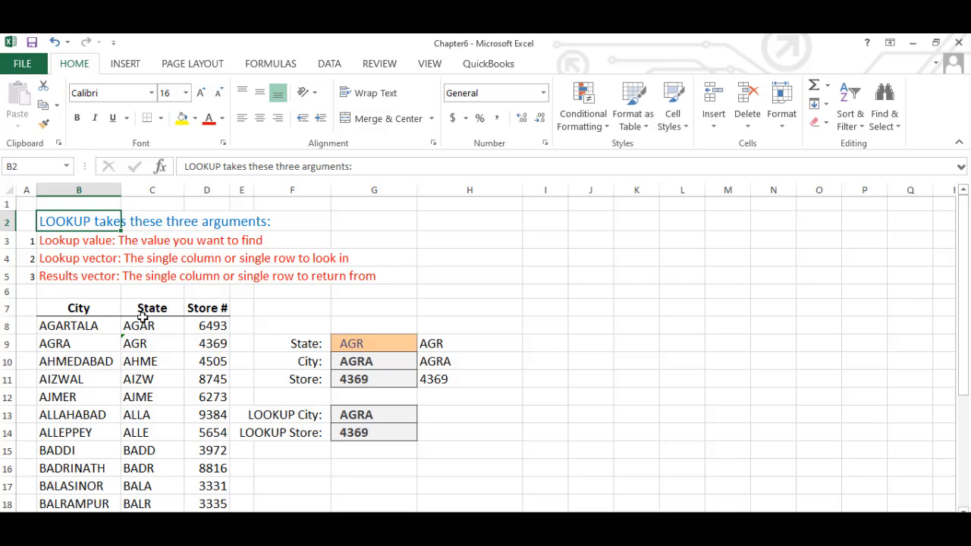
pyautogui.click(77, 243)
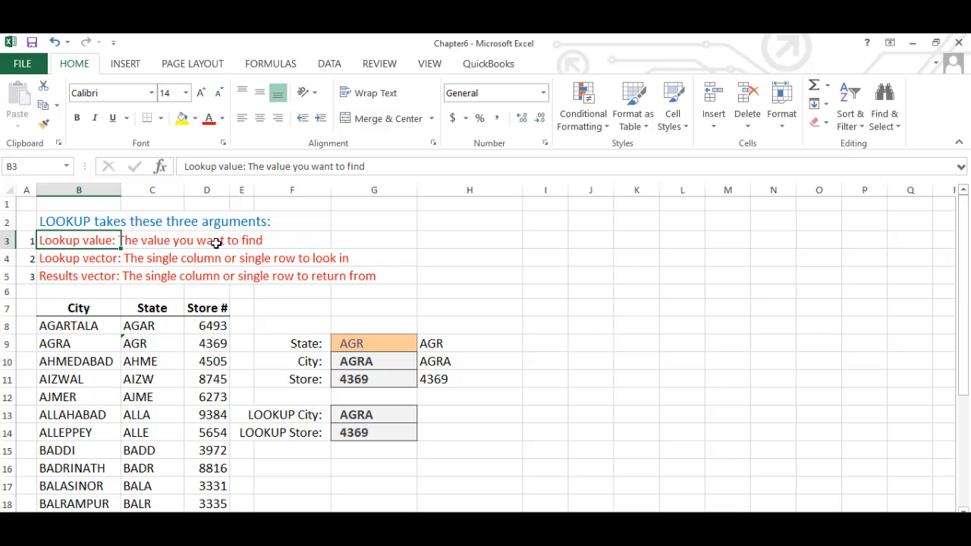
pyautogui.click(83, 261)
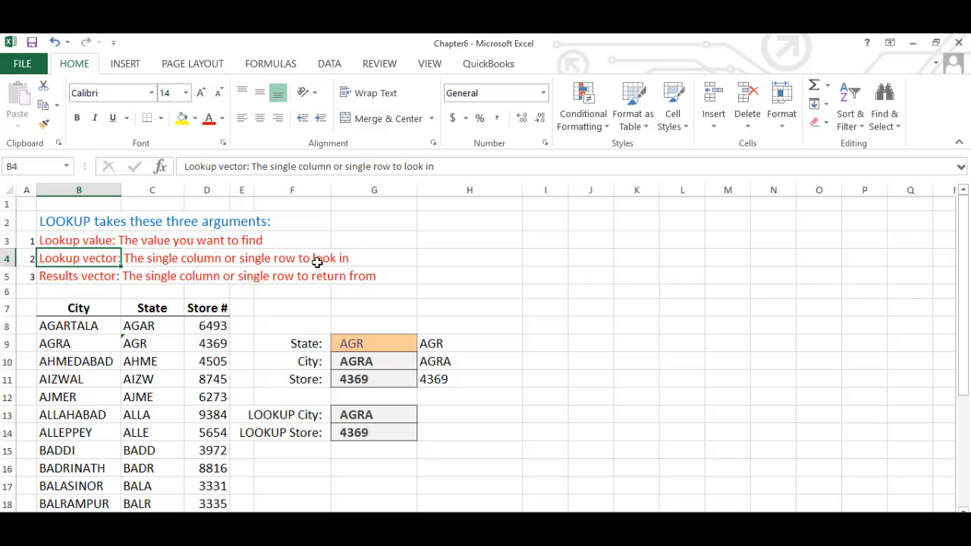
pyautogui.click(76, 278)
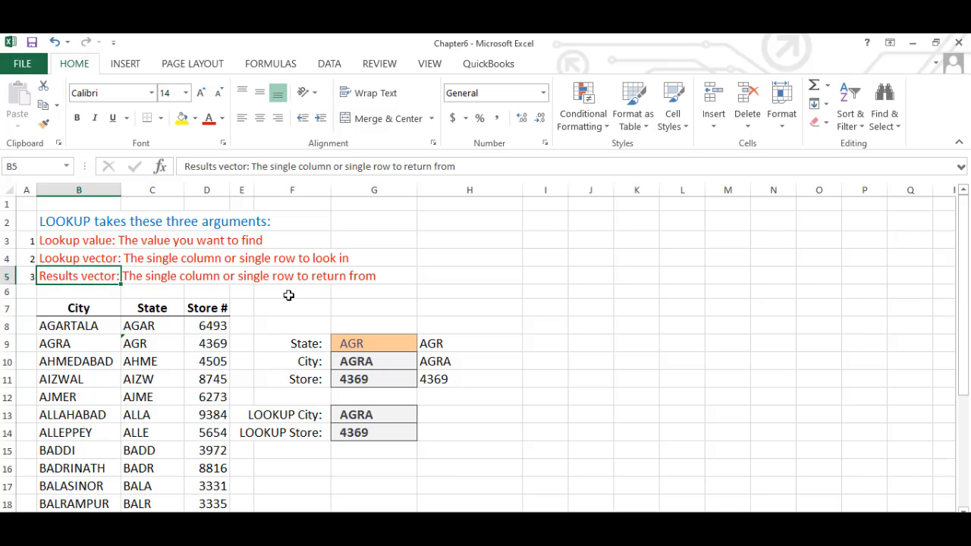
pyautogui.click(82, 240)
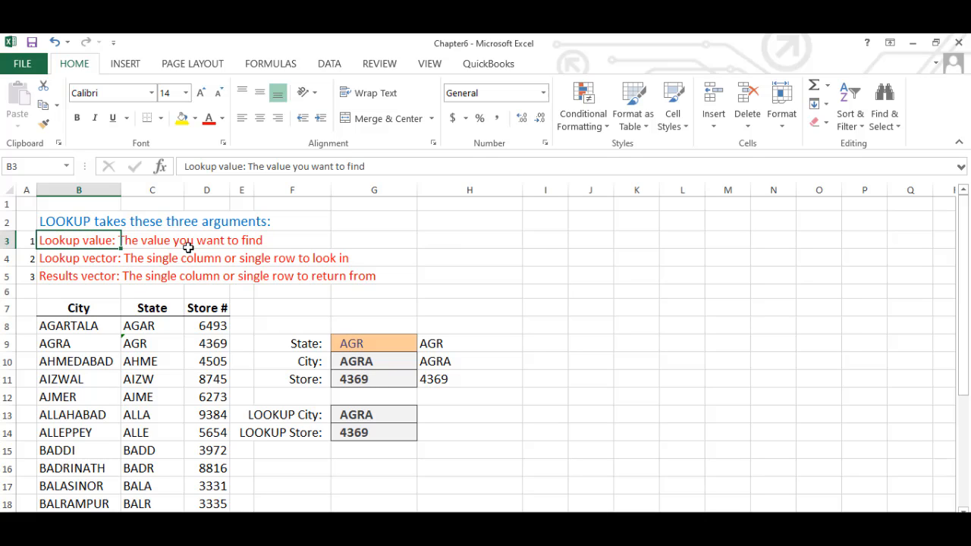
# Inspect the State choice list in G9 and the City INDEX/MATCH formula in G10, leaving both unchanged.
pyautogui.click(355, 343)
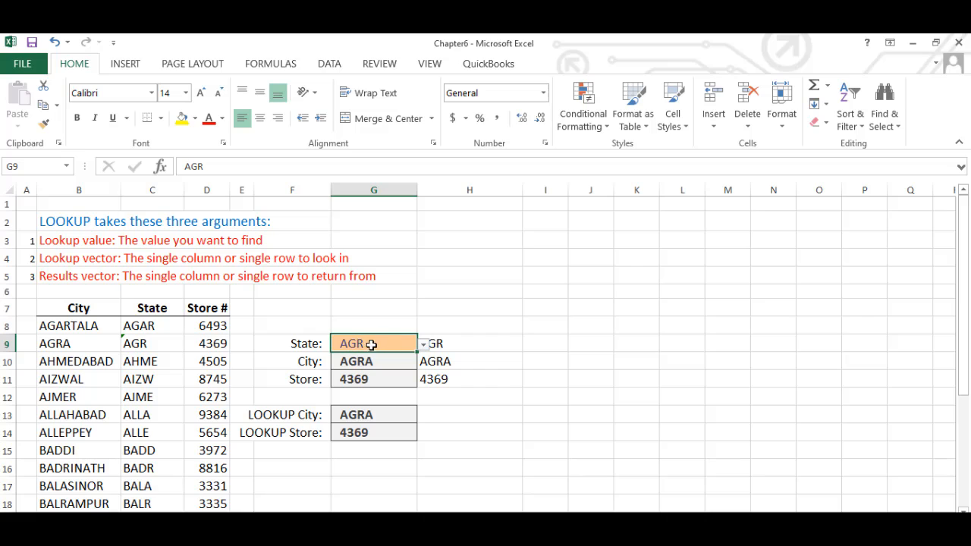
pyautogui.click(423, 344)
pyautogui.click(424, 345)
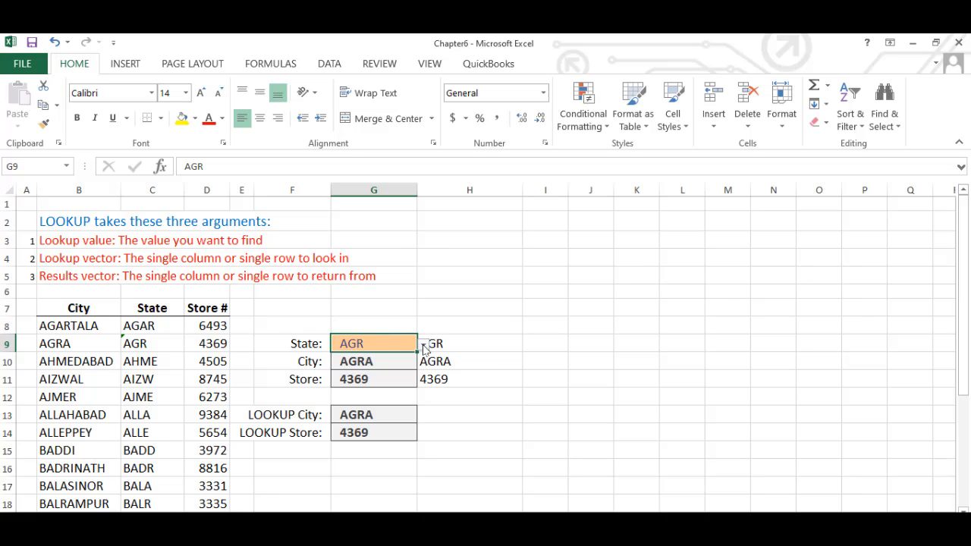
pyautogui.click(373, 360)
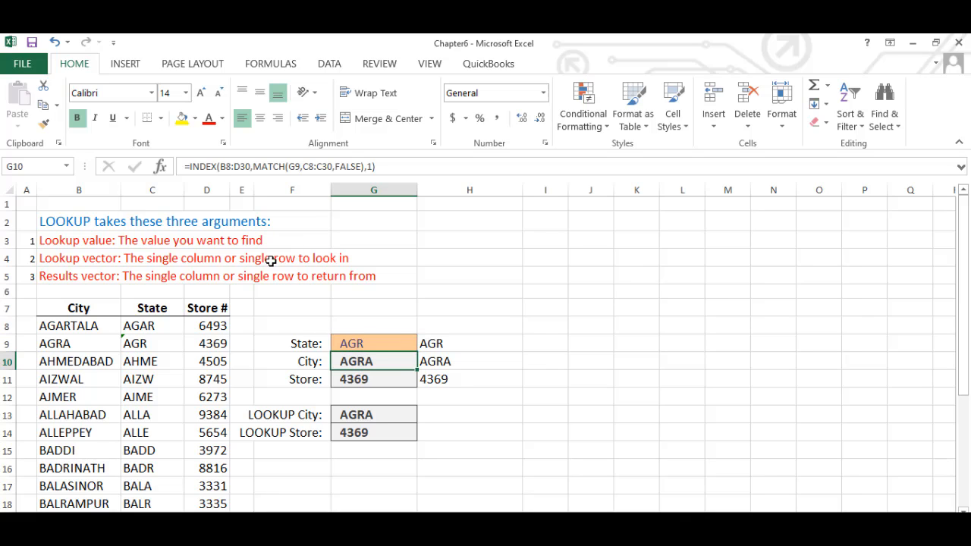
pyautogui.doubleClick(397, 370)
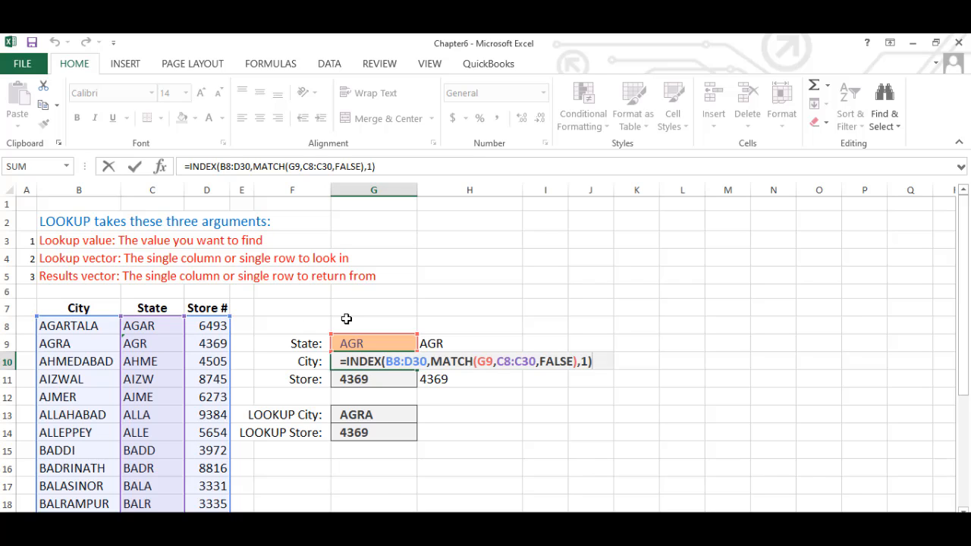
pyautogui.press('Return')
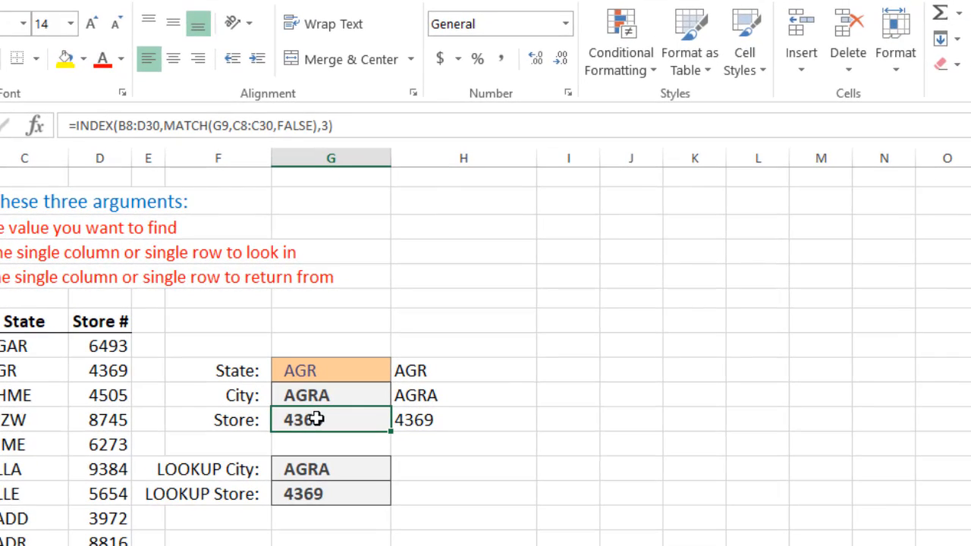
# Examine the Store formula in G11 and trace its data range B8:D30 down to the last Store # entry.
pyautogui.doubleClick(314, 419)
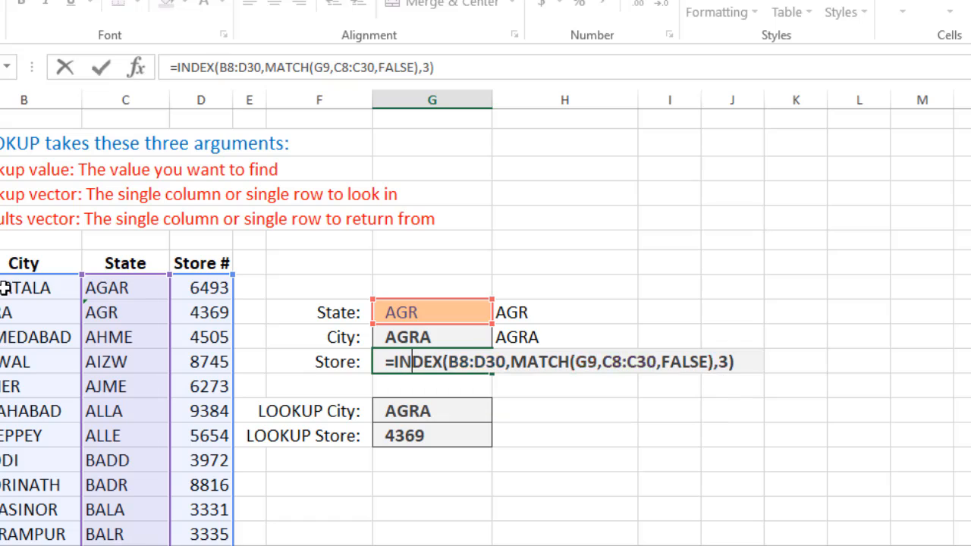
pyautogui.click(4, 287)
pyautogui.press('Down')
pyautogui.press('Down')
pyautogui.press('Down')
pyautogui.press('Down')
pyautogui.press('Down')
pyautogui.press('Down')
pyautogui.press('Down')
pyautogui.press('Down')
pyautogui.press('Down')
pyautogui.press('Down')
pyautogui.press('Down')
pyautogui.press('Down')
pyautogui.press('Down')
pyautogui.press('Down')
pyautogui.press('Down')
pyautogui.press('Down')
pyautogui.press('Down')
pyautogui.press('Down')
pyautogui.press('Down')
pyautogui.press('Down')
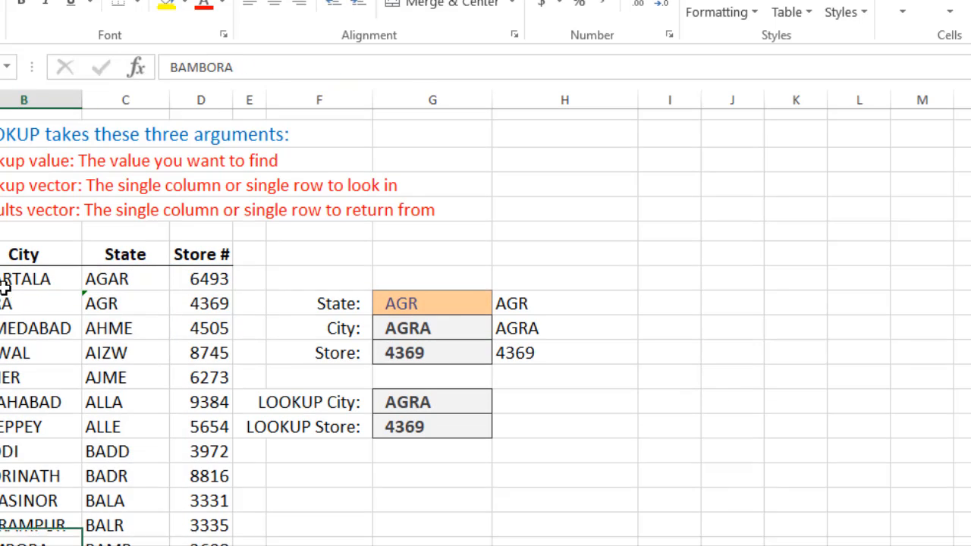
pyautogui.press('Down')
pyautogui.press('Down')
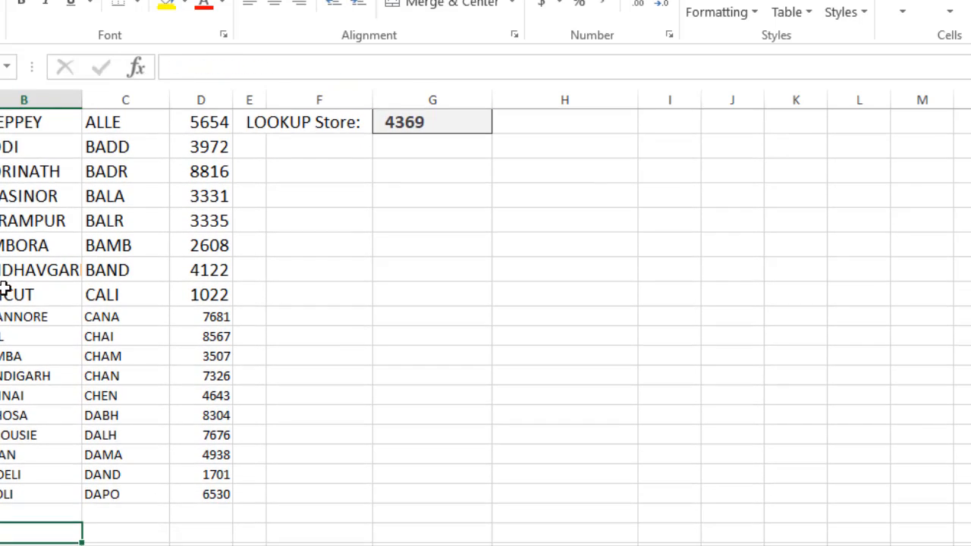
pyautogui.press('Right')
pyautogui.press('Right')
pyautogui.press('Up')
pyautogui.press('Up')
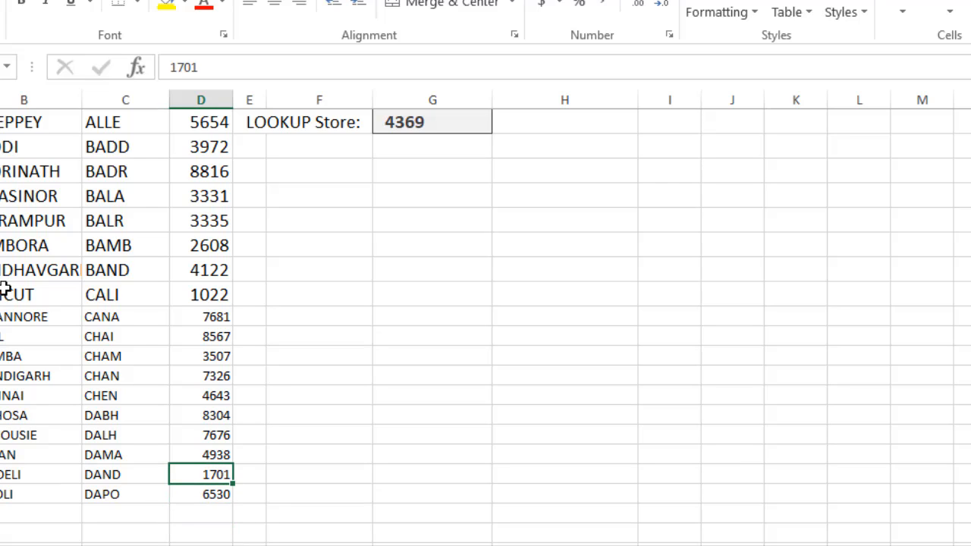
pyautogui.press('Down')
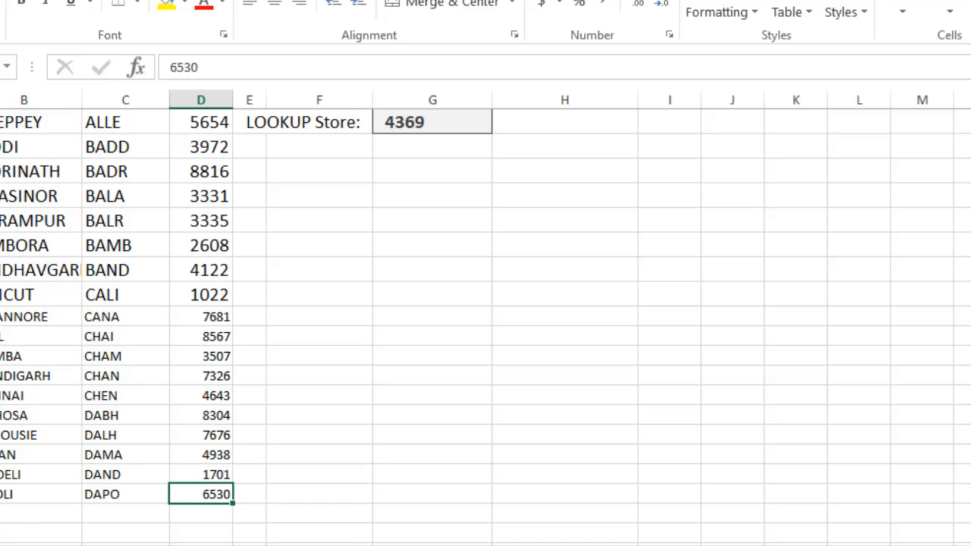
pyautogui.scroll(4, 485, 327)
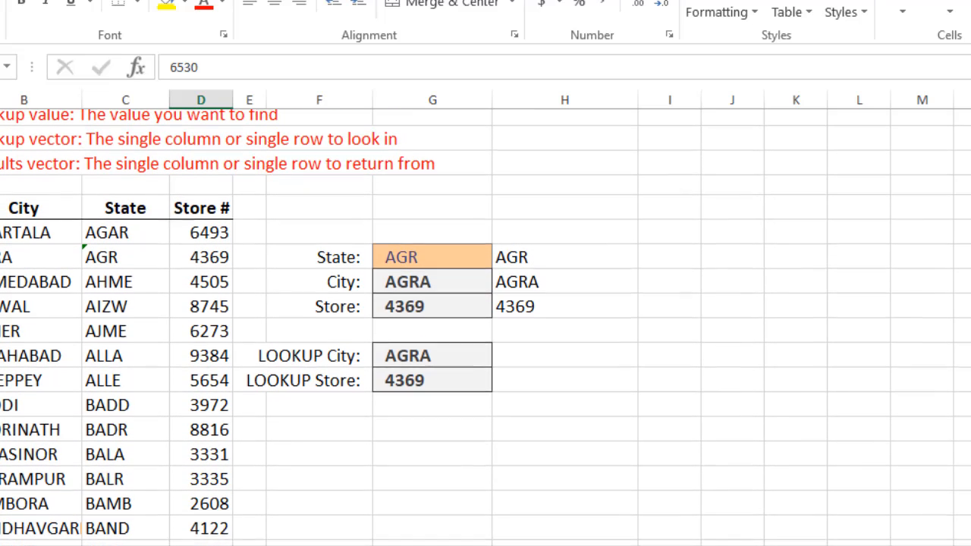
# Reopen the Store formula in G11 to examine its INDEX and MATCH arguments and column number.
pyautogui.click(423, 314)
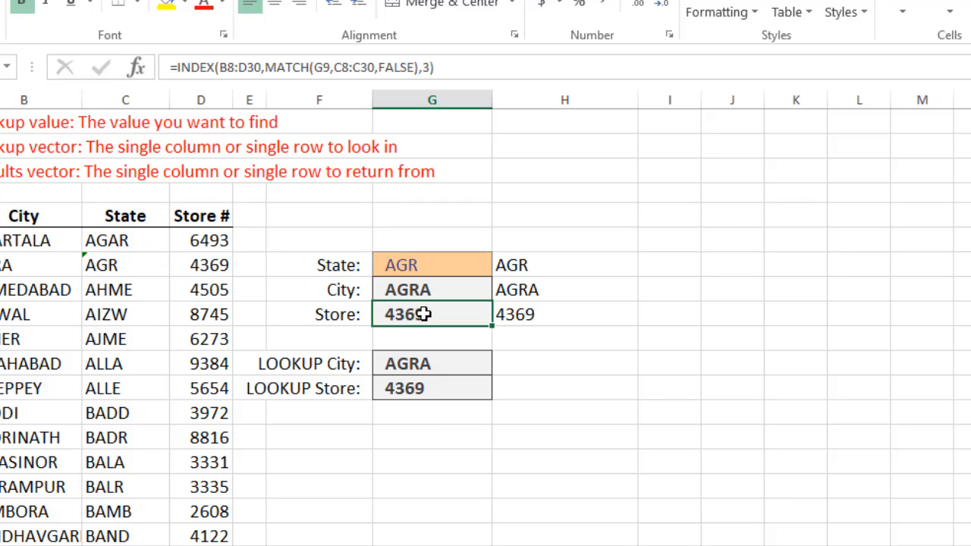
pyautogui.doubleClick(423, 314)
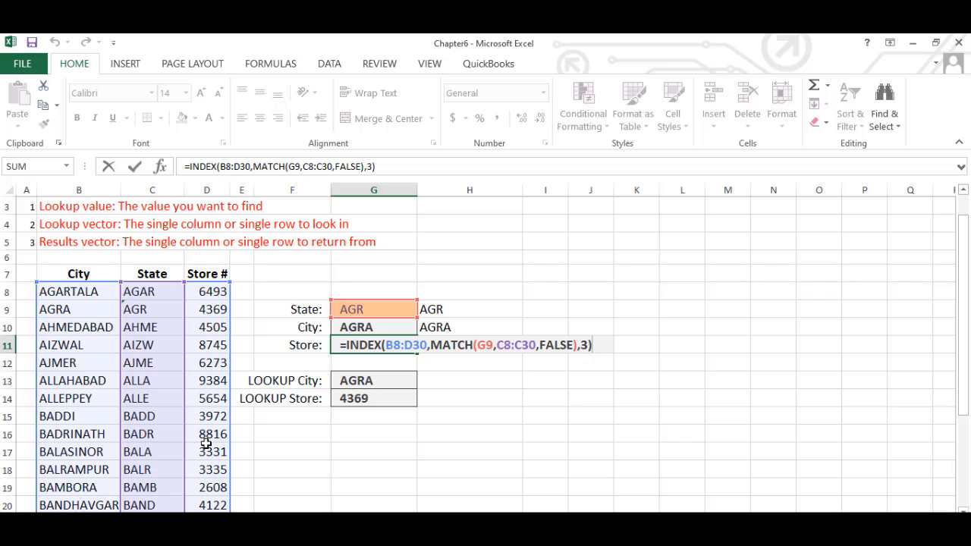
pyautogui.press('Return')
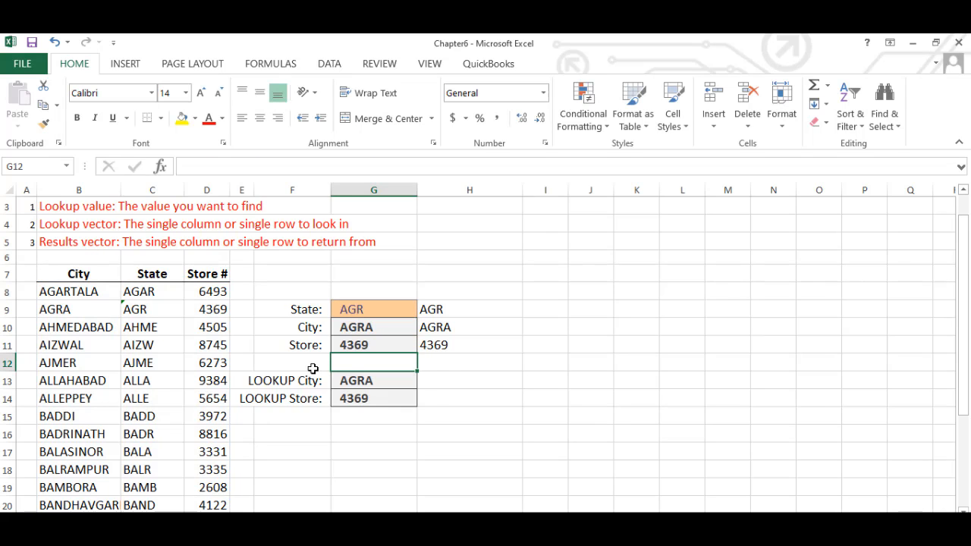
# Look through the City column of the store table, and compare the City, State and Store # cells of the first record.
pyautogui.click(88, 293)
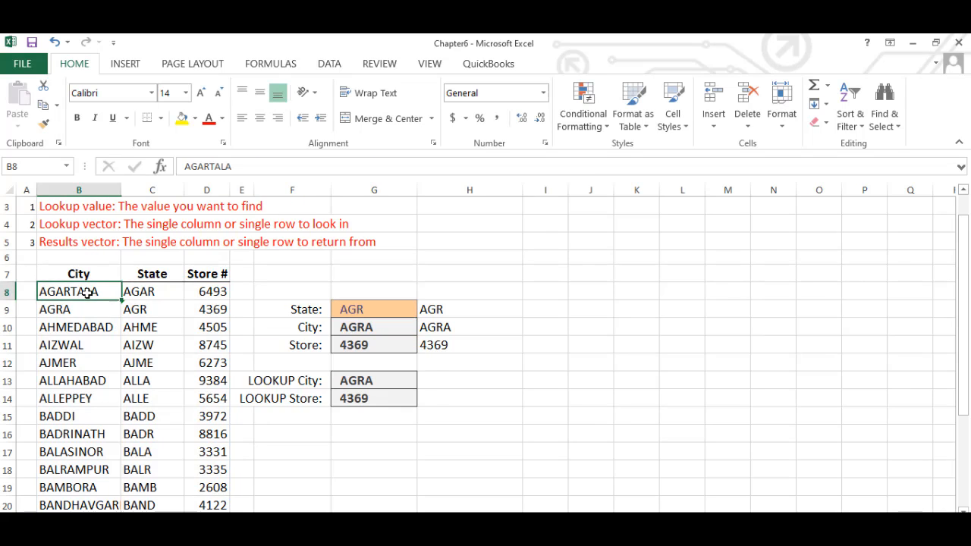
pyautogui.press('Down')
pyautogui.press('Down')
pyautogui.press('Down')
pyautogui.press('Down')
pyautogui.press('Down')
pyautogui.press('Down')
pyautogui.press('Down')
pyautogui.press('Down')
pyautogui.press('Down')
pyautogui.press('Down')
pyautogui.press('Down')
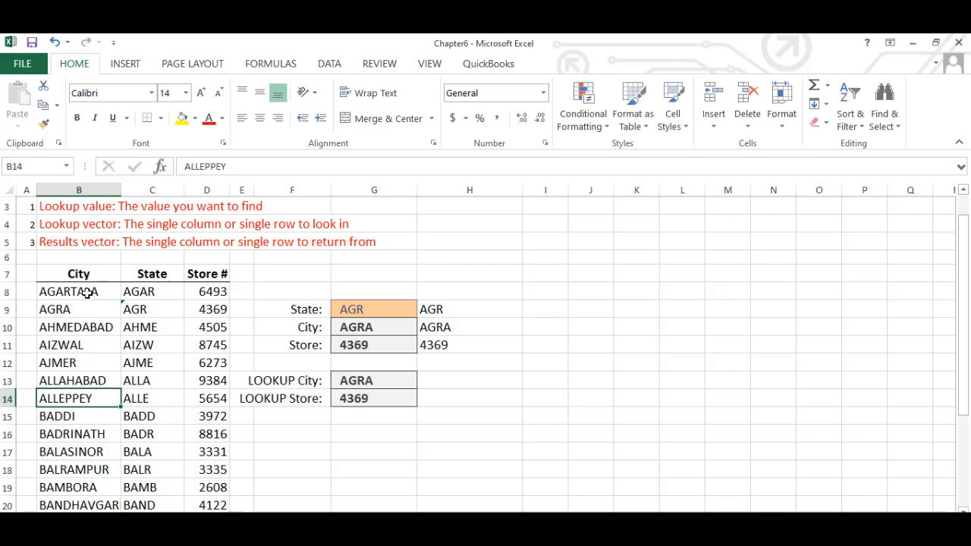
pyautogui.press('Down')
pyautogui.press('Down')
pyautogui.press('Down')
pyautogui.press('Down')
pyautogui.press('Down')
pyautogui.press('Down')
pyautogui.press('Down')
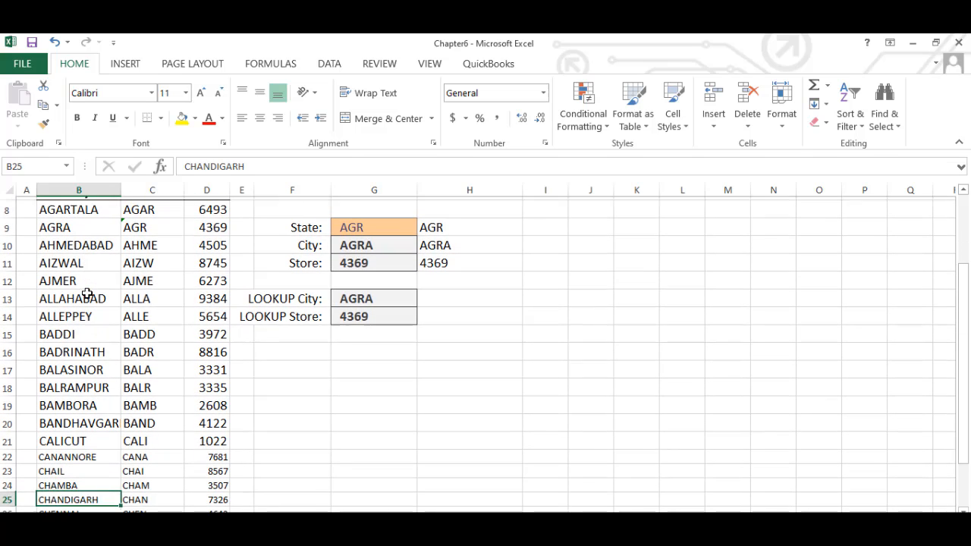
pyautogui.press('Up')
pyautogui.press('Up')
pyautogui.press('Up')
pyautogui.press('Up')
pyautogui.press('Up')
pyautogui.press('Up')
pyautogui.press('Up')
pyautogui.press('Up')
pyautogui.press('Up')
pyautogui.press('Up')
pyautogui.press('Up')
pyautogui.press('Up')
pyautogui.press('Up')
pyautogui.press('Up')
pyautogui.press('Up')
pyautogui.press('Up')
pyautogui.press('Up')
pyautogui.press('Up')
pyautogui.press('Up')
pyautogui.press('Up')
pyautogui.press('Up')
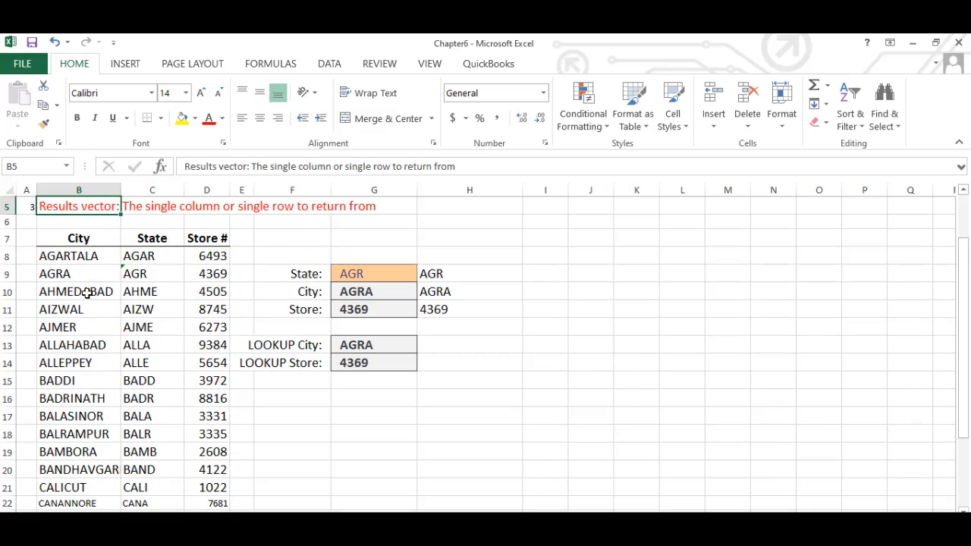
pyautogui.press('Down')
pyautogui.press('Down')
pyautogui.press('Down')
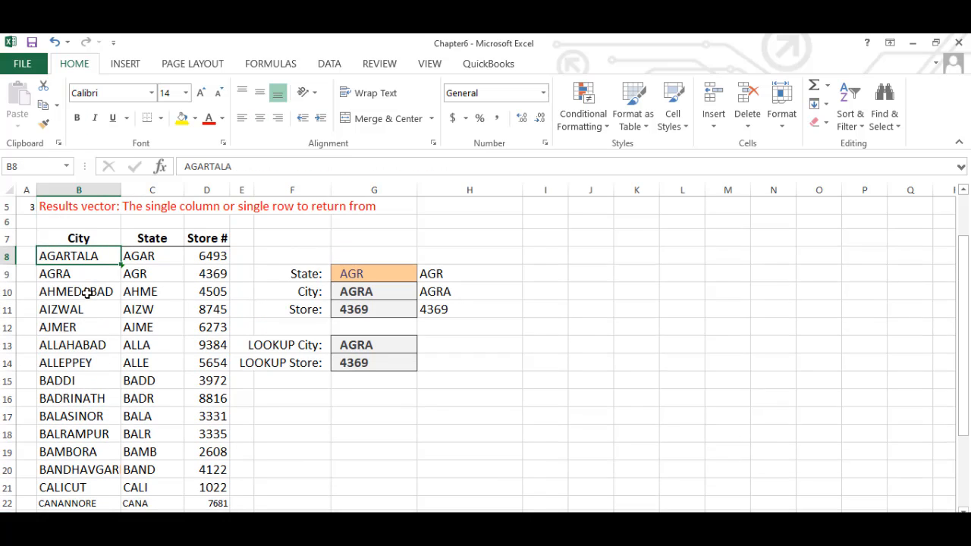
pyautogui.press('Right')
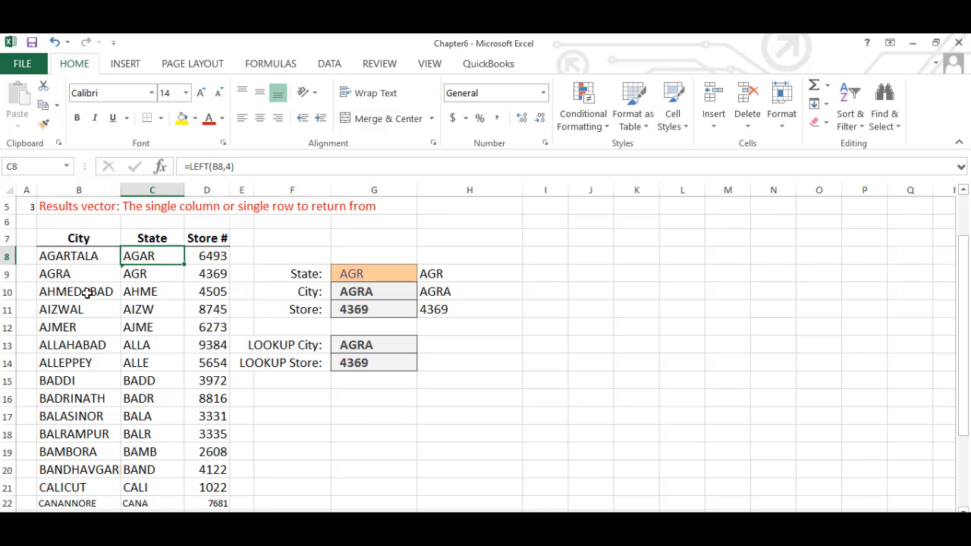
pyautogui.press('Right')
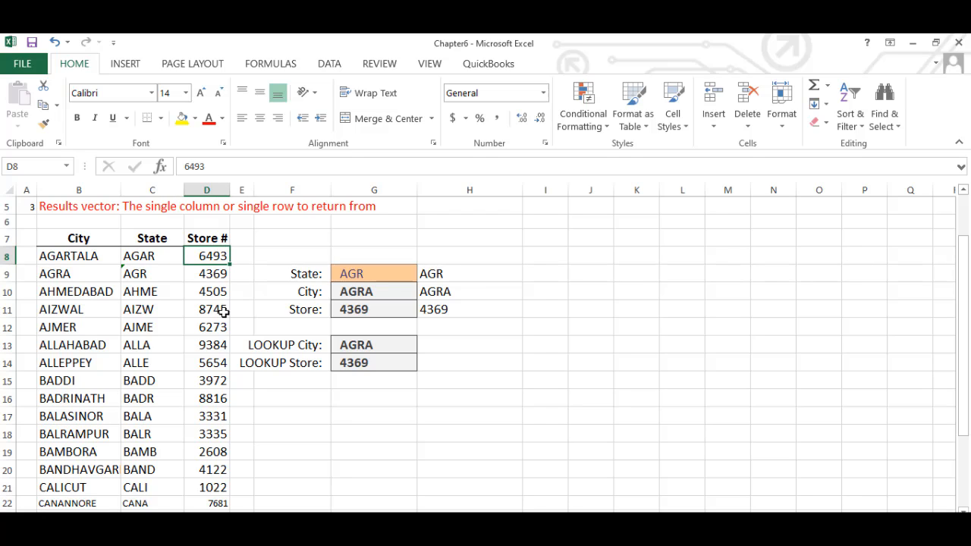
# Review the State formulas in C11 and C12 and the INDEX/MATCH formulas for City in G10 and Store in G11.
pyautogui.click(150, 306)
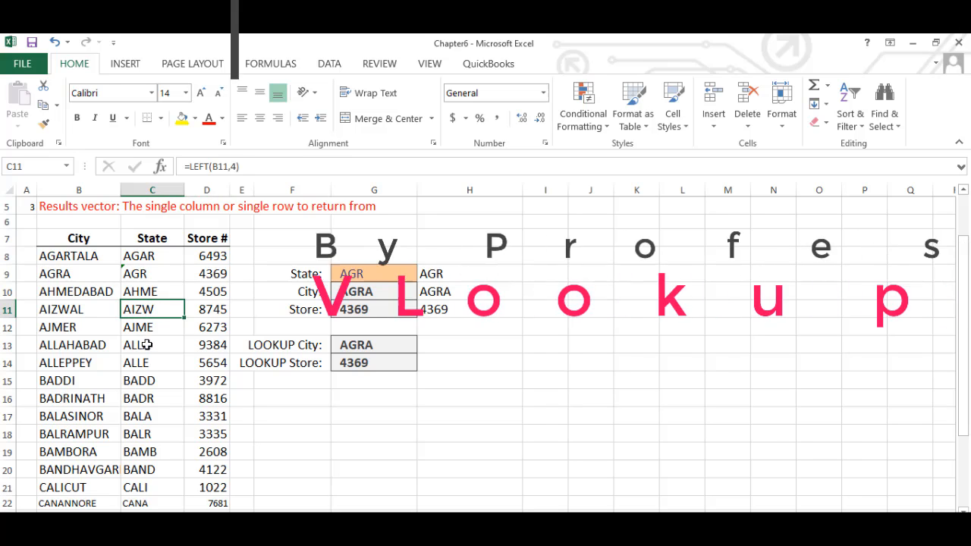
pyautogui.click(148, 329)
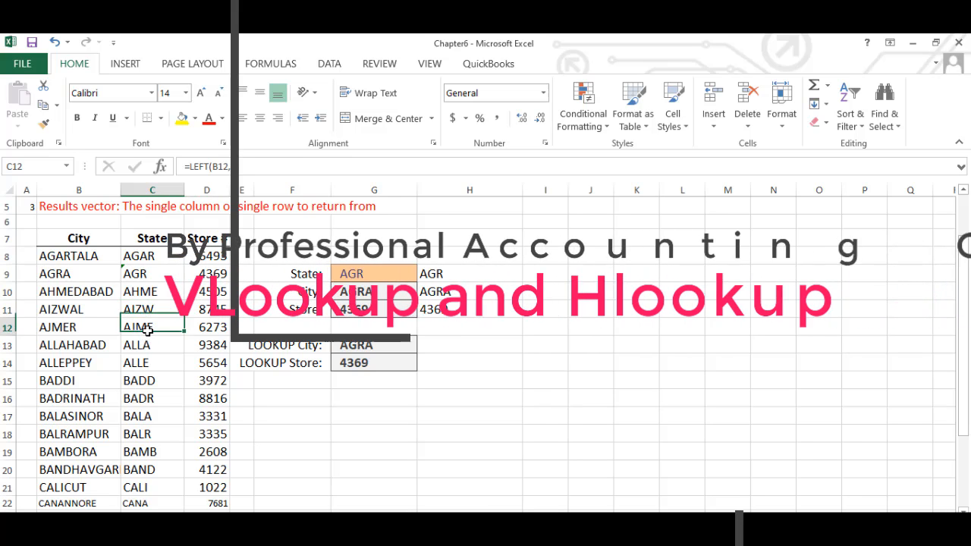
pyautogui.click(366, 292)
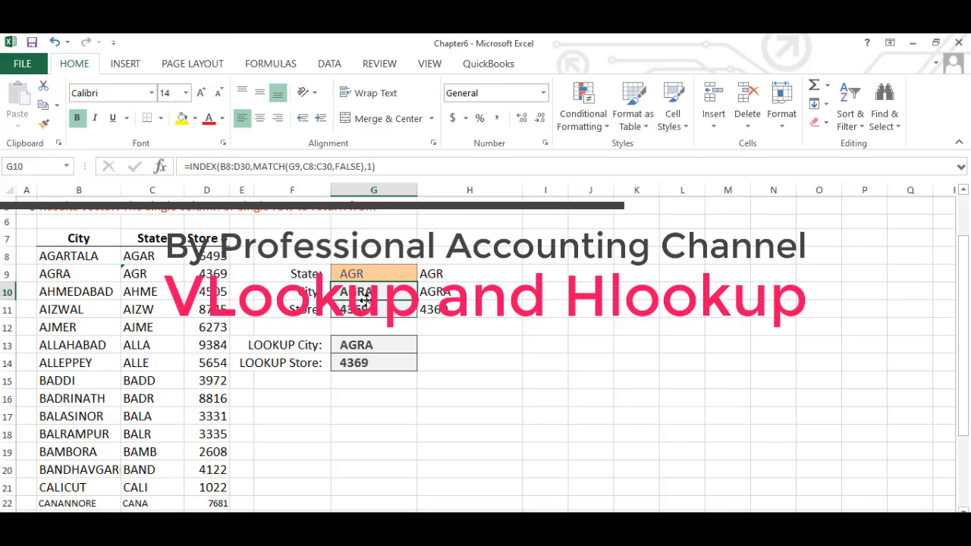
pyautogui.click(364, 305)
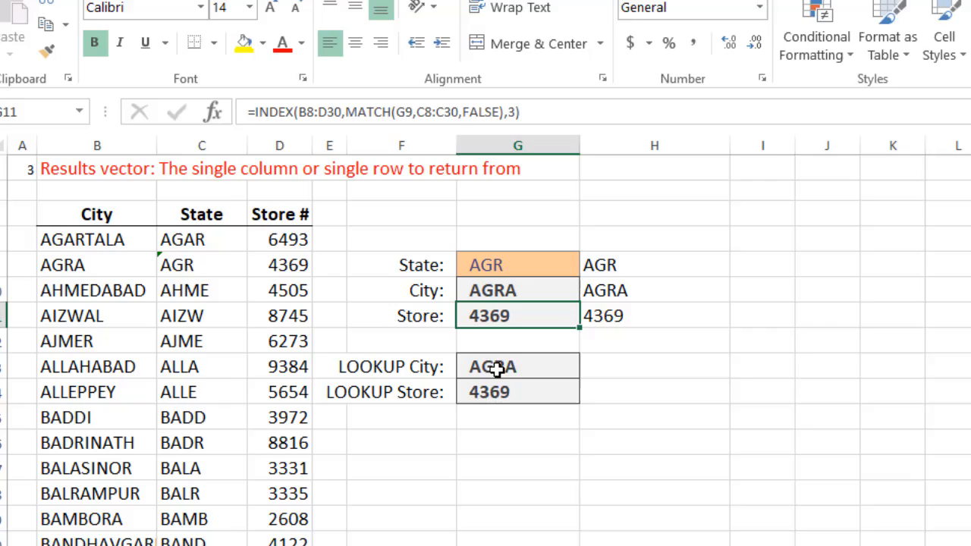
# Examine the lookup value, lookup vector and result vector in the LOOKUP City formula in G13 and the LOOKUP Store formula in G14.
pyautogui.click(358, 346)
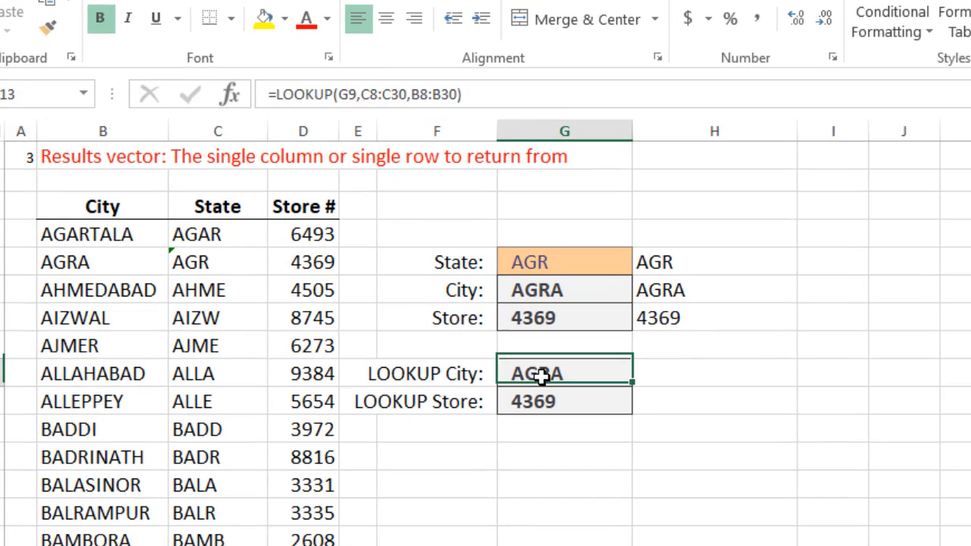
pyautogui.doubleClick(358, 346)
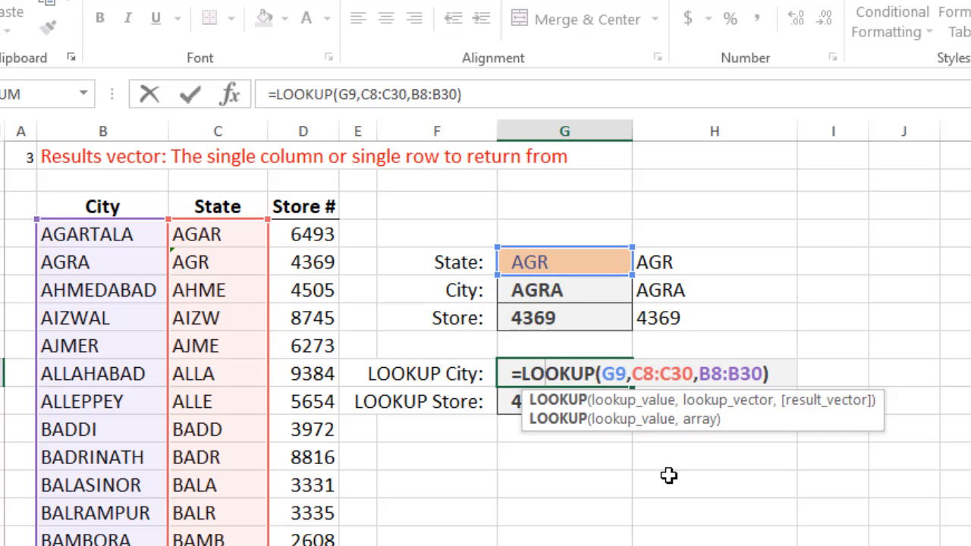
pyautogui.press('Return')
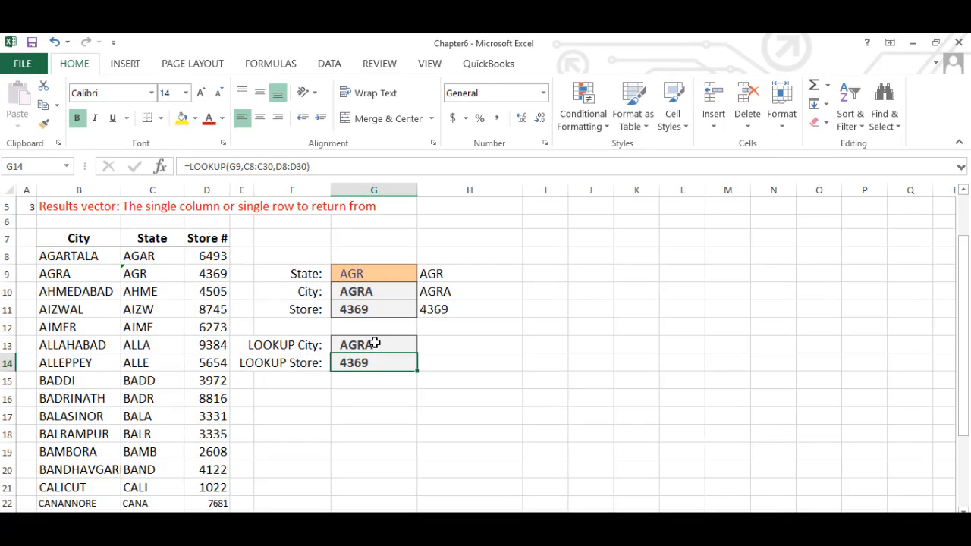
pyautogui.click(89, 273)
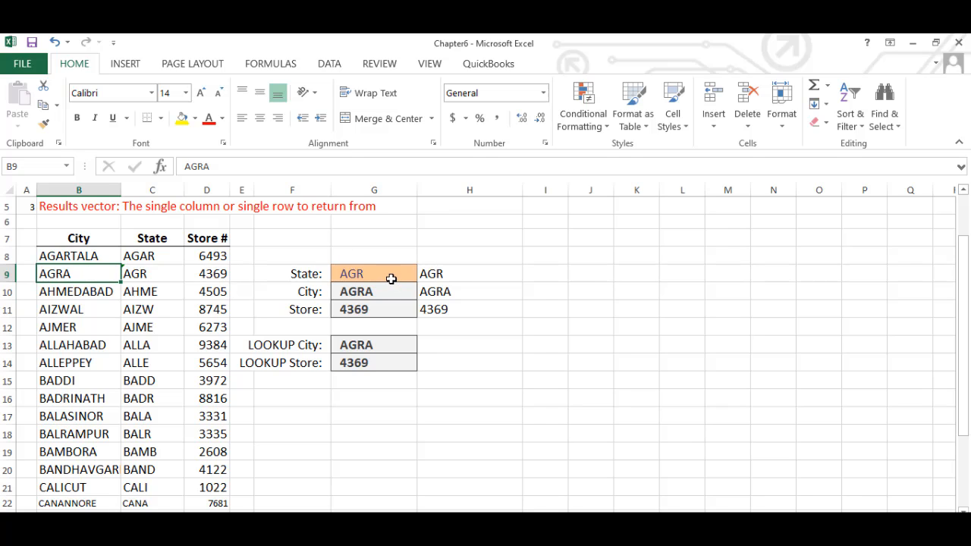
pyautogui.doubleClick(377, 362)
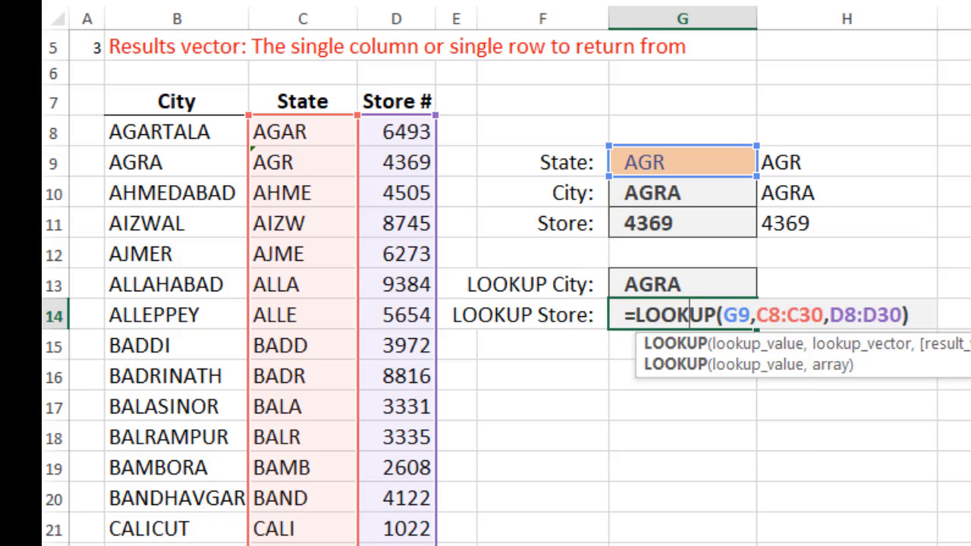
pyautogui.press('Return')
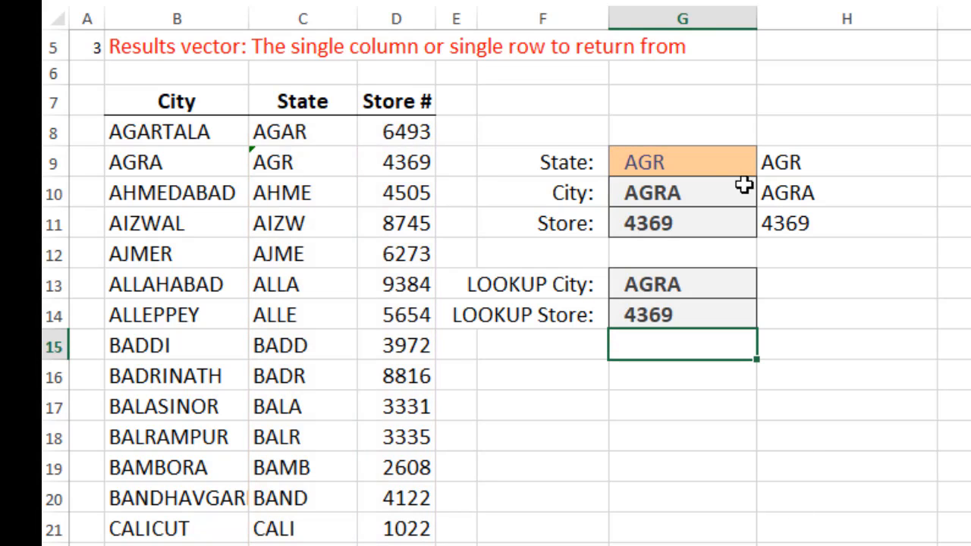
# Choose BADD as the State in G9.
pyautogui.click(733, 161)
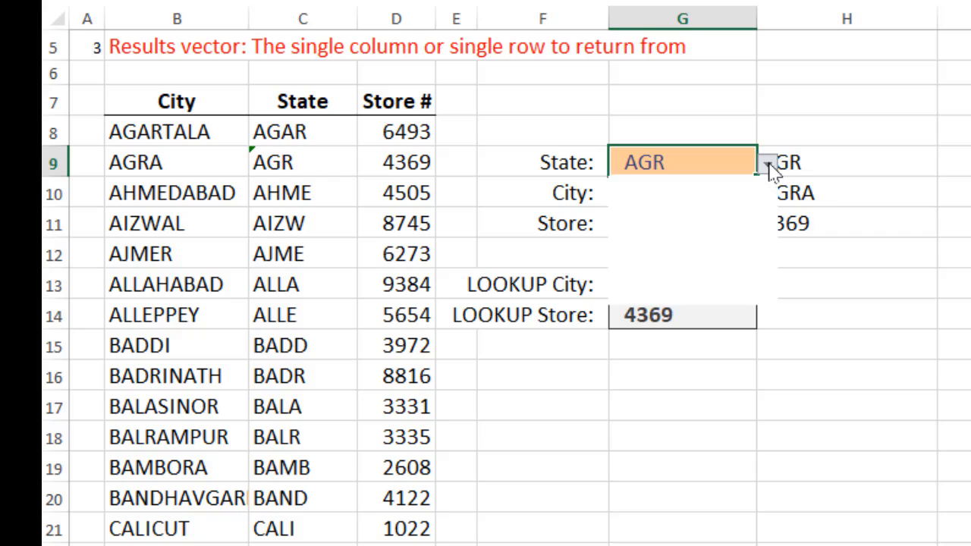
pyautogui.click(769, 163)
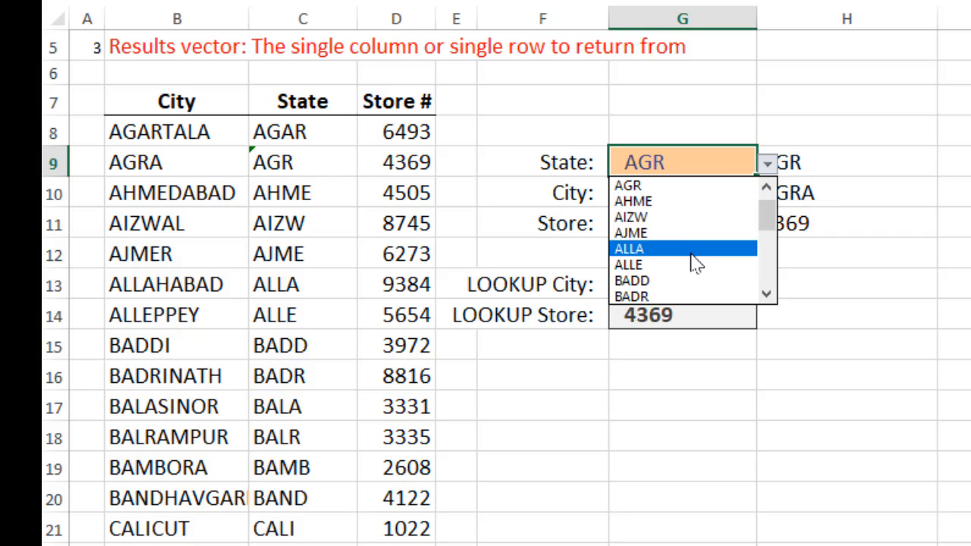
pyautogui.click(689, 281)
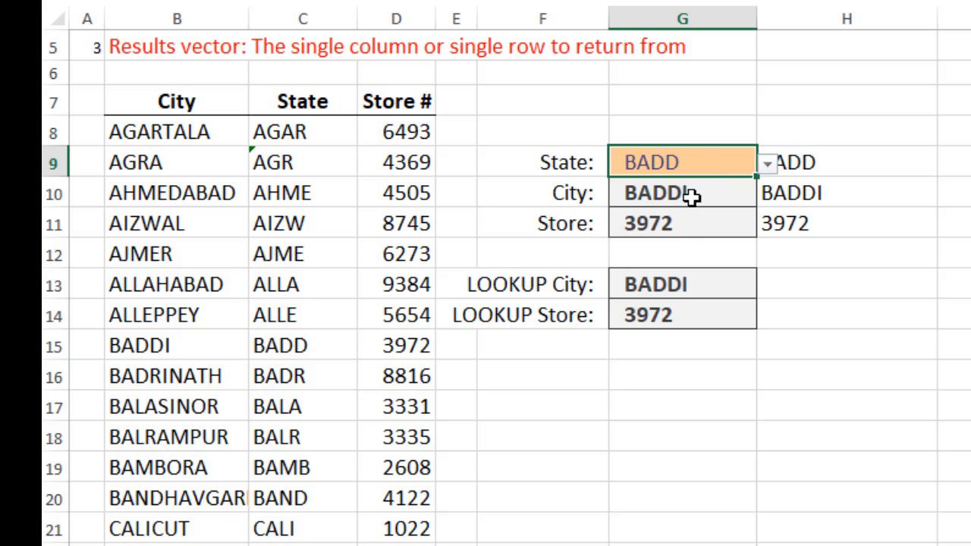
# Change the State in G9 to CHAN from its choice list.
pyautogui.click(768, 164)
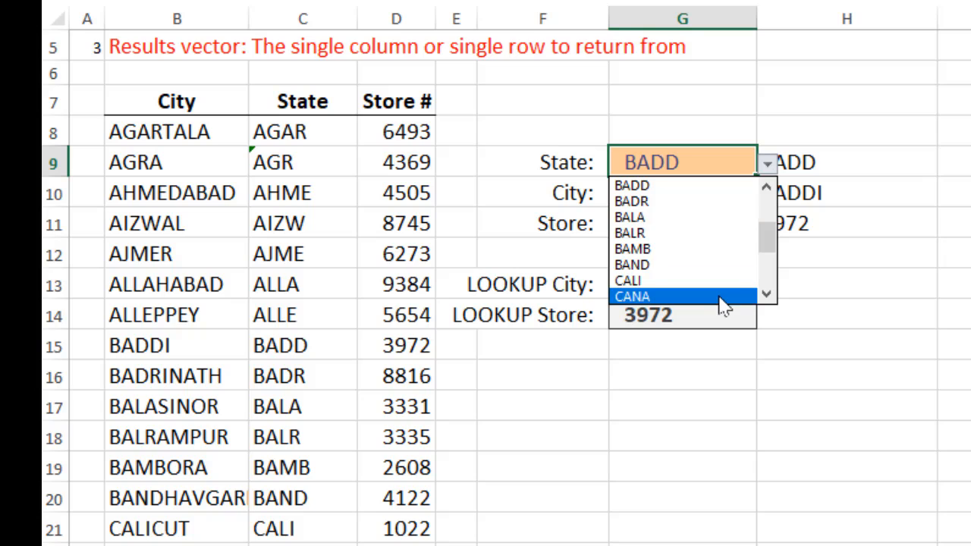
pyautogui.click(763, 289)
pyautogui.click(763, 290)
pyautogui.click(763, 290)
pyautogui.click(763, 290)
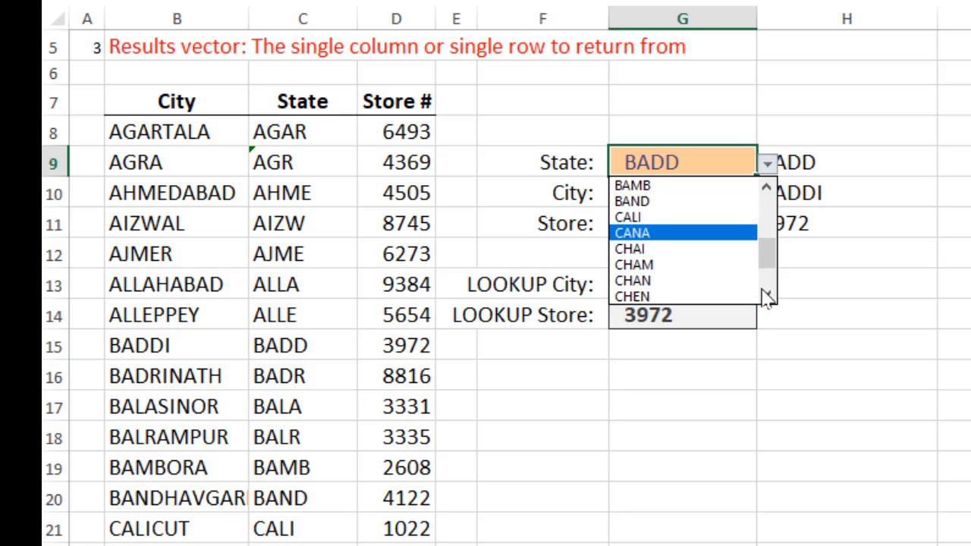
pyautogui.click(665, 281)
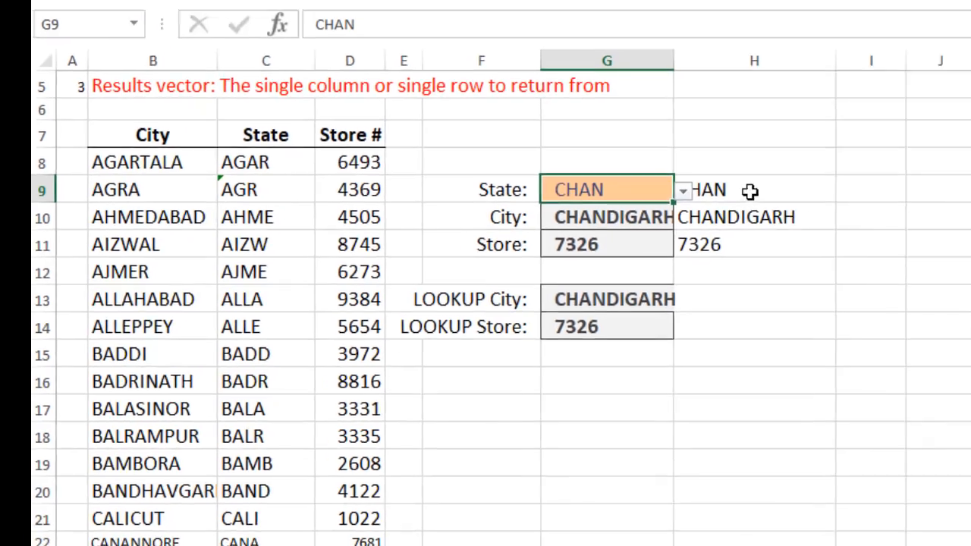
# Compare the INDEX/MATCH results in G10 and G11 with the LOOKUP results in G13 and G14, and review the argument notes.
pyautogui.click(583, 244)
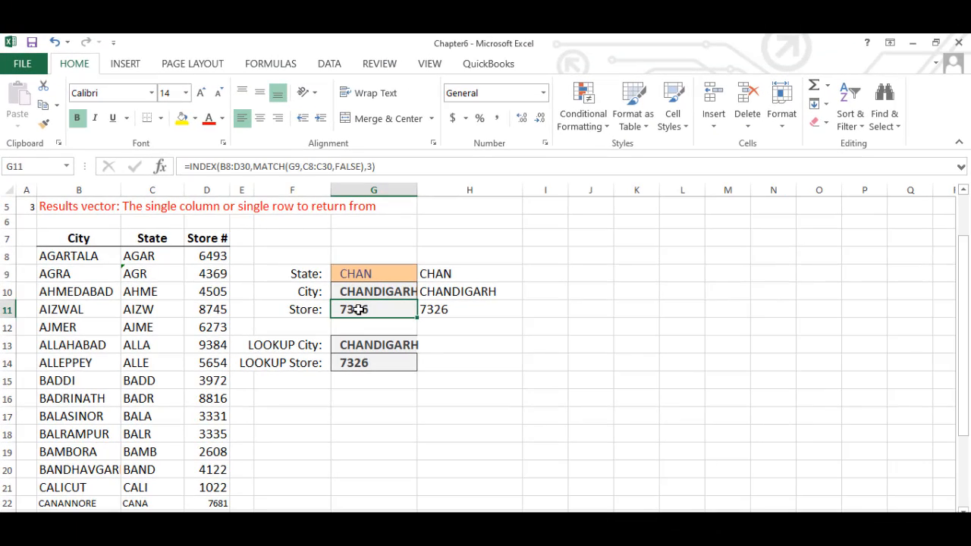
pyautogui.click(359, 345)
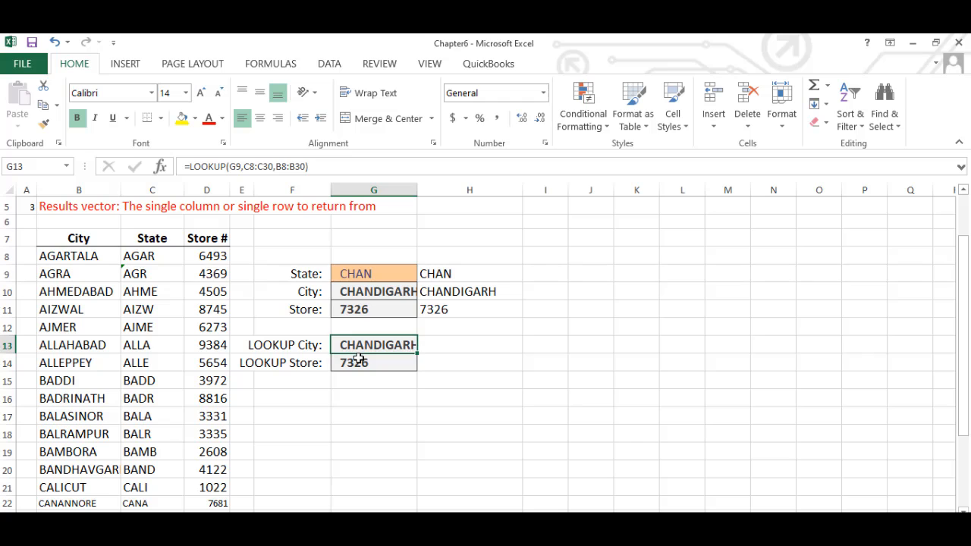
pyautogui.click(358, 361)
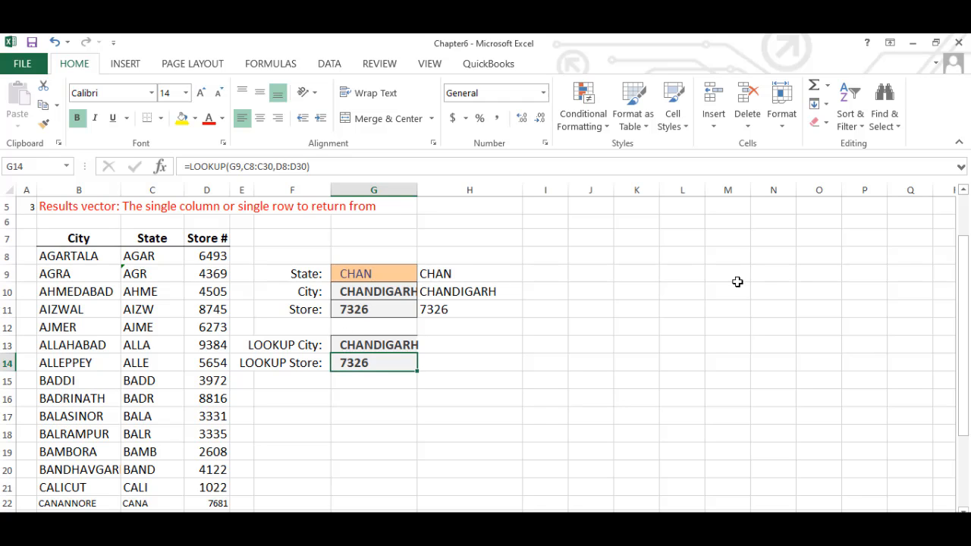
pyautogui.moveTo(968, 286); pyautogui.dragTo(946, 198)
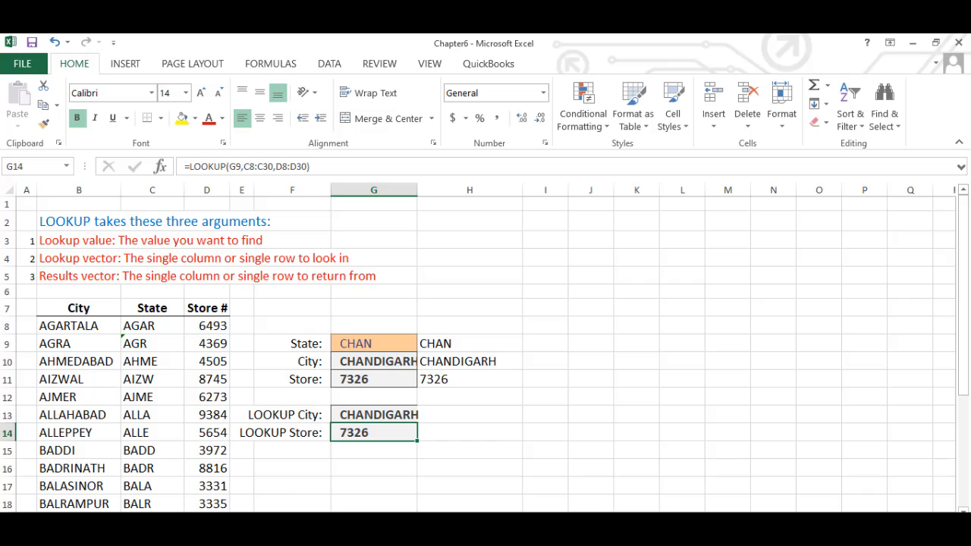
pyautogui.click(104, 326)
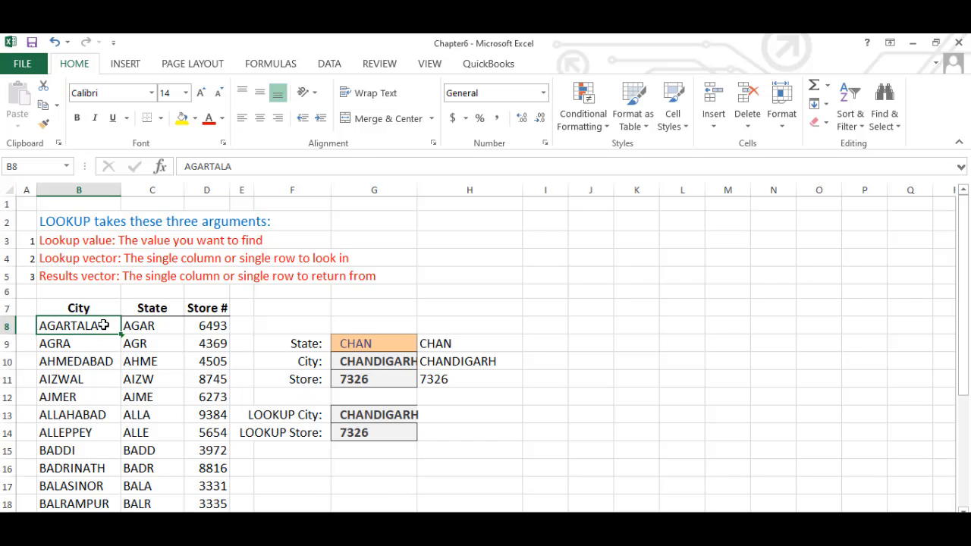
pyautogui.click(364, 344)
pyautogui.click(401, 362)
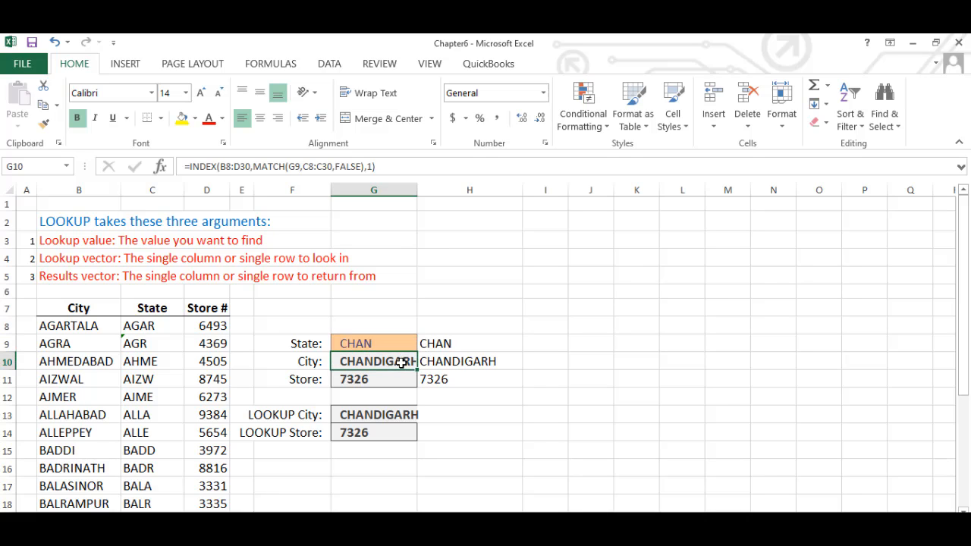
# Highlight the City entries from AGARTALA in B8 down to CALICUT in B21 for review, then clear the selection.
pyautogui.click(97, 325)
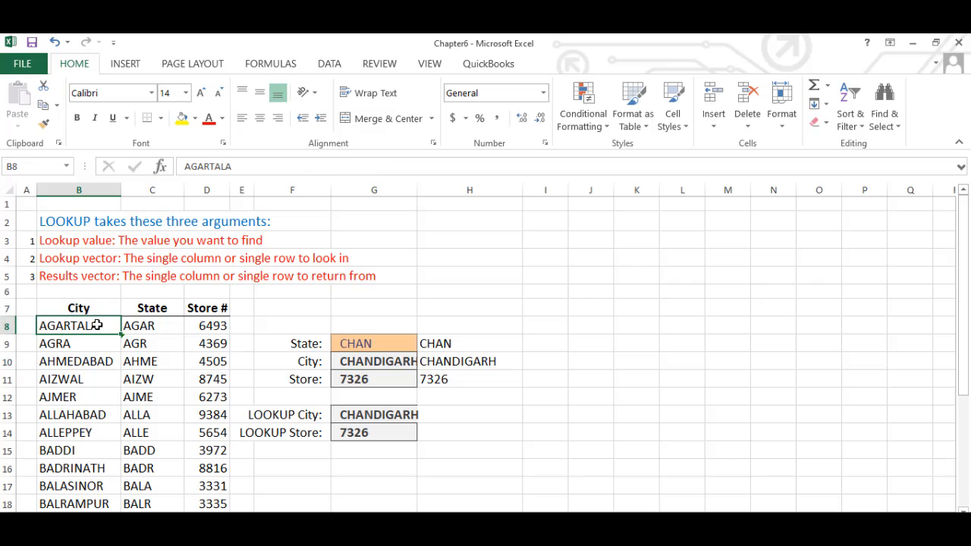
pyautogui.hotkey('shift', 'Down')
pyautogui.hotkey('shift', 'Down')
pyautogui.hotkey('shift', 'Down')
pyautogui.hotkey('shift', 'Down')
pyautogui.hotkey('shift', 'Down')
pyautogui.hotkey('shift', 'Down')
pyautogui.hotkey('shift', 'Down')
pyautogui.hotkey('shift', 'Down')
pyautogui.hotkey('shift', 'Down')
pyautogui.hotkey('shift', 'Down')
pyautogui.hotkey('shift', 'Down')
pyautogui.hotkey('shift', 'Down')
pyautogui.hotkey('shift', 'Down')
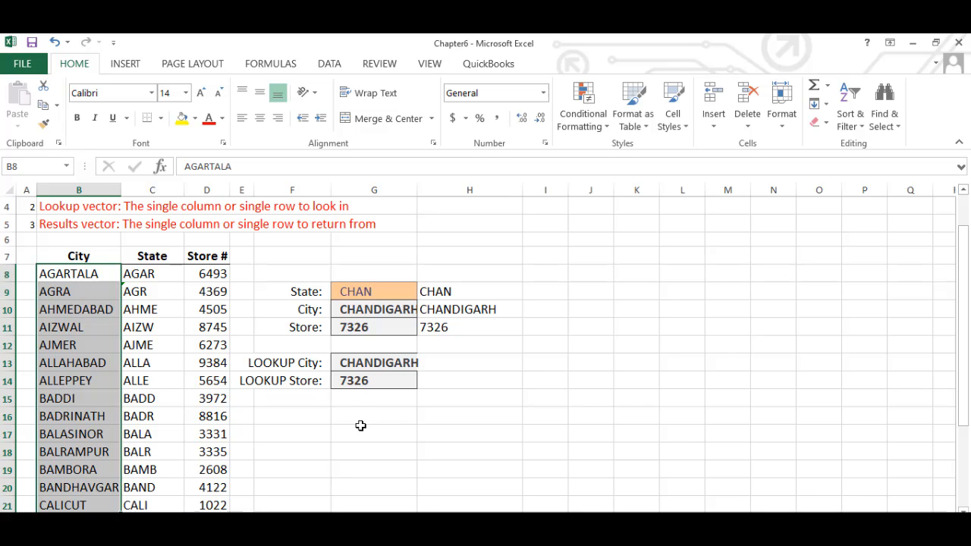
pyautogui.press('Return')
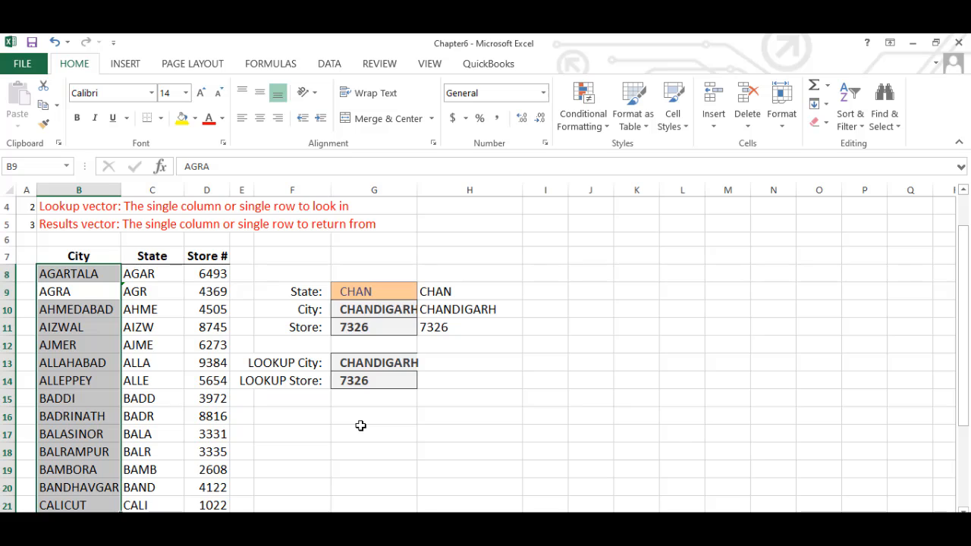
pyautogui.click(293, 435)
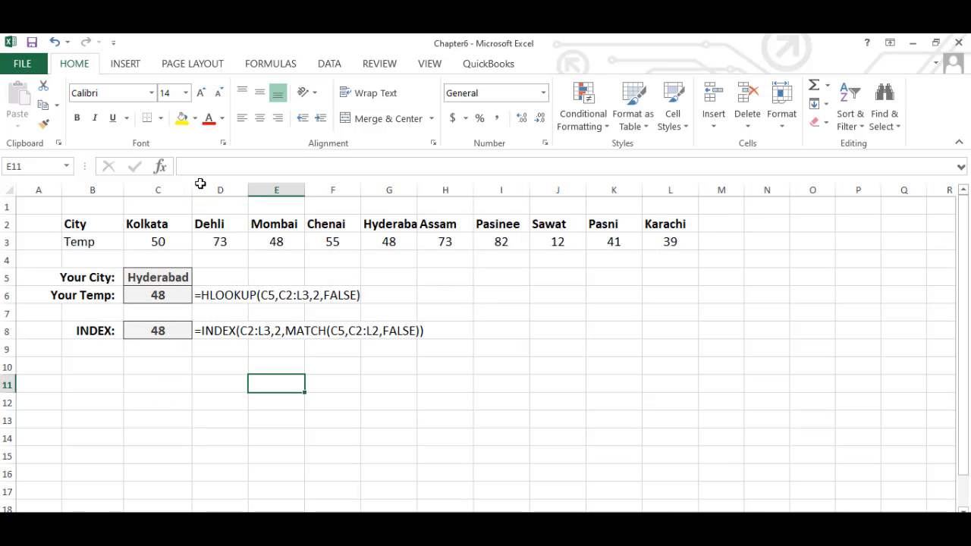
# Widen column C slightly on the city temperature sheet with the HLOOKUP example.
pyautogui.moveTo(192, 188); pyautogui.dragTo(200, 186)
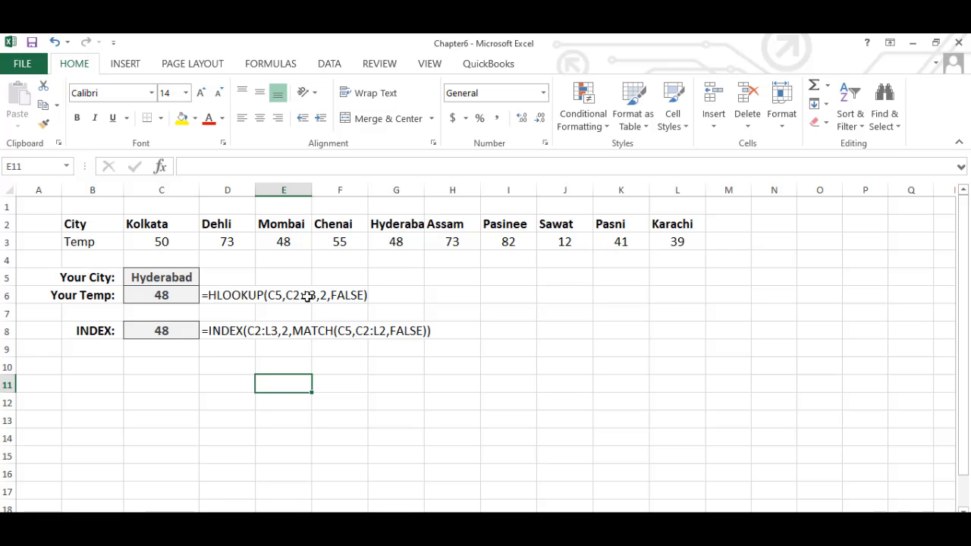
# Look along the City row from its label in B2 to Karachi in L2.
pyautogui.click(98, 224)
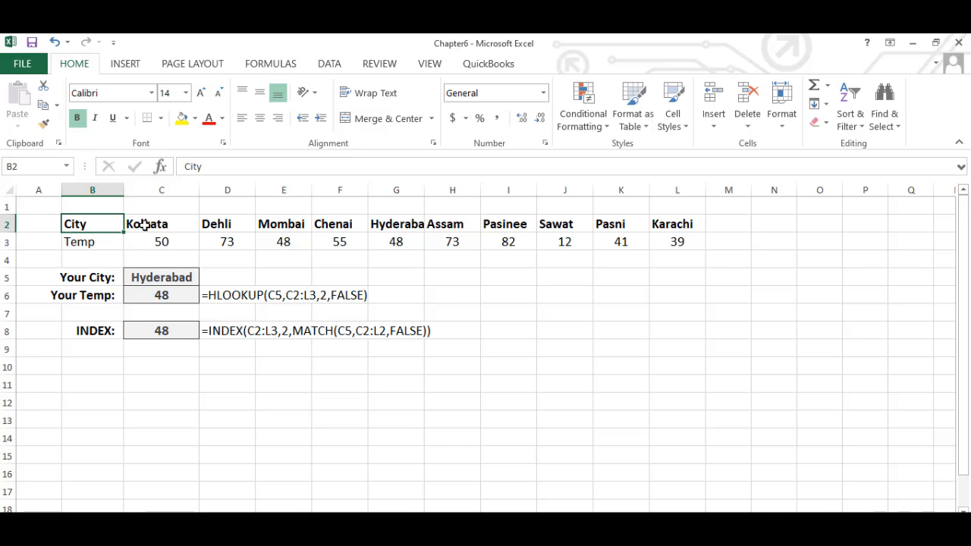
pyautogui.press('Right')
pyautogui.press('Right')
pyautogui.press('Right')
pyautogui.press('Right')
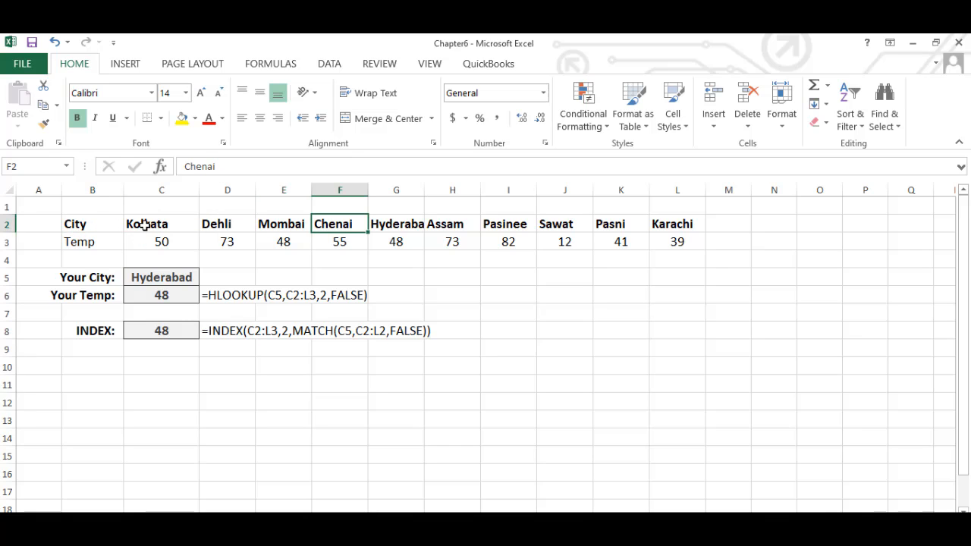
pyautogui.press('Right')
pyautogui.press('Right')
pyautogui.press('Right')
pyautogui.press('Right')
pyautogui.press('Right')
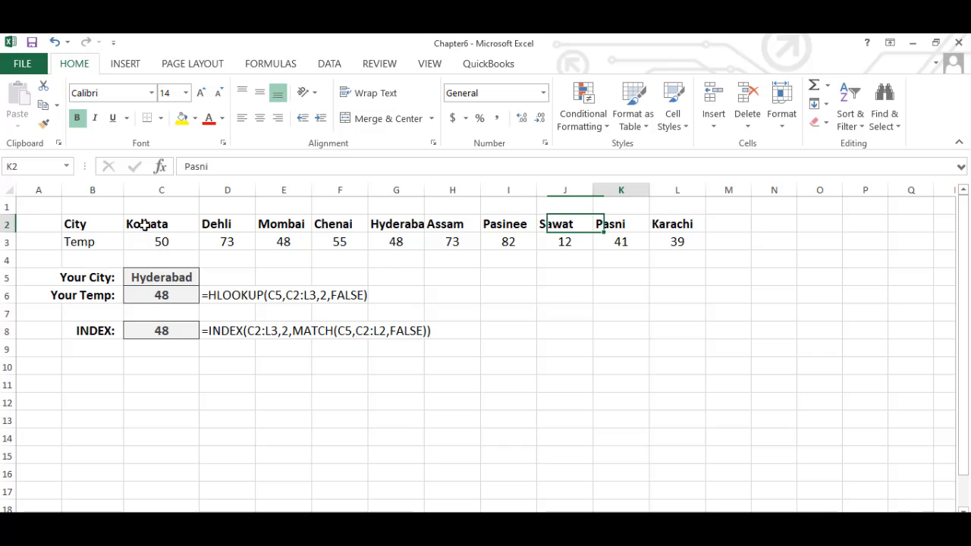
pyautogui.press('Right')
pyautogui.press('Right')
# Trace the Temp row from the Karachi value in L3 back to its label in B3.
pyautogui.press('Down')
pyautogui.press('Left')
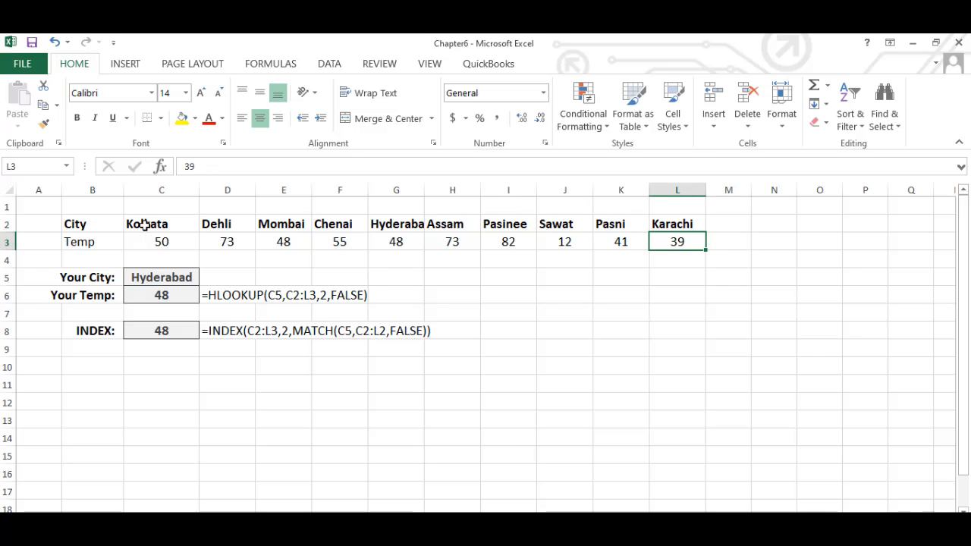
pyautogui.press('Left')
pyautogui.press('Left')
pyautogui.press('Left')
pyautogui.press('Left')
pyautogui.press('Left')
pyautogui.press('Left')
pyautogui.press('Left')
pyautogui.press('Left')
pyautogui.press('Left')
pyautogui.press('Left')
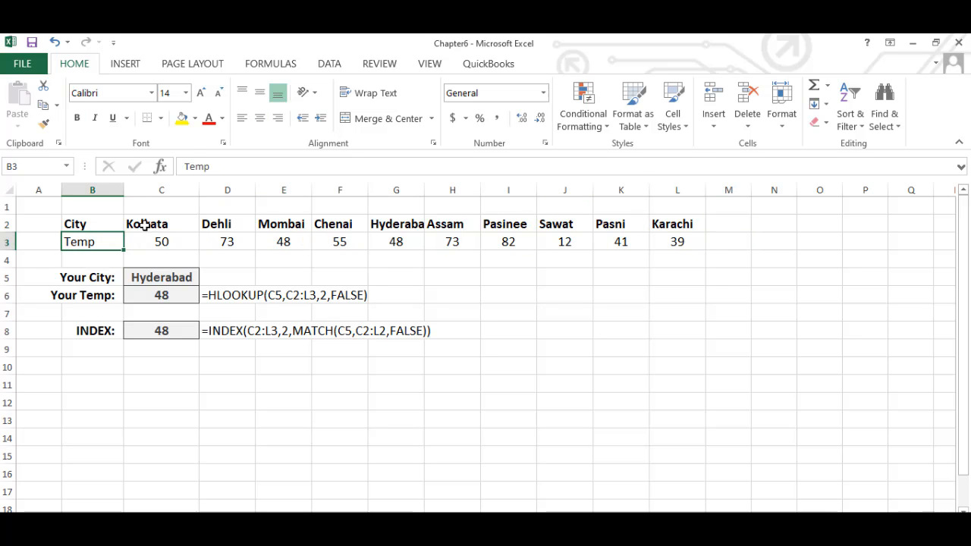
# Go through the city temperatures in row 3 again up to L3 and return to the Kolkata value in C3.
pyautogui.press('Right')
pyautogui.press('Right')
pyautogui.press('Right')
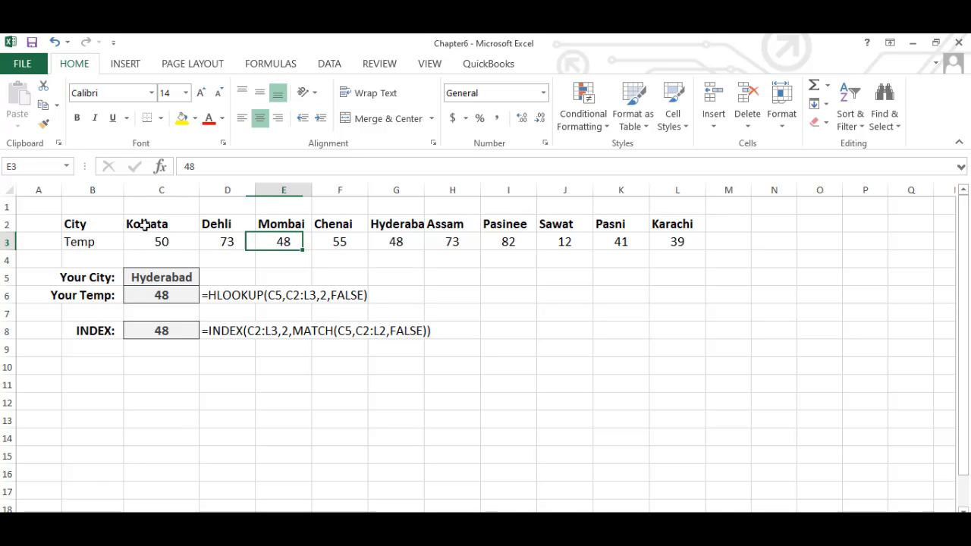
pyautogui.press('Right')
pyautogui.press('Right')
pyautogui.press('Right')
pyautogui.press('Right')
pyautogui.press('Right')
pyautogui.press('Right')
pyautogui.press('Right')
pyautogui.press('Right')
pyautogui.press('Left')
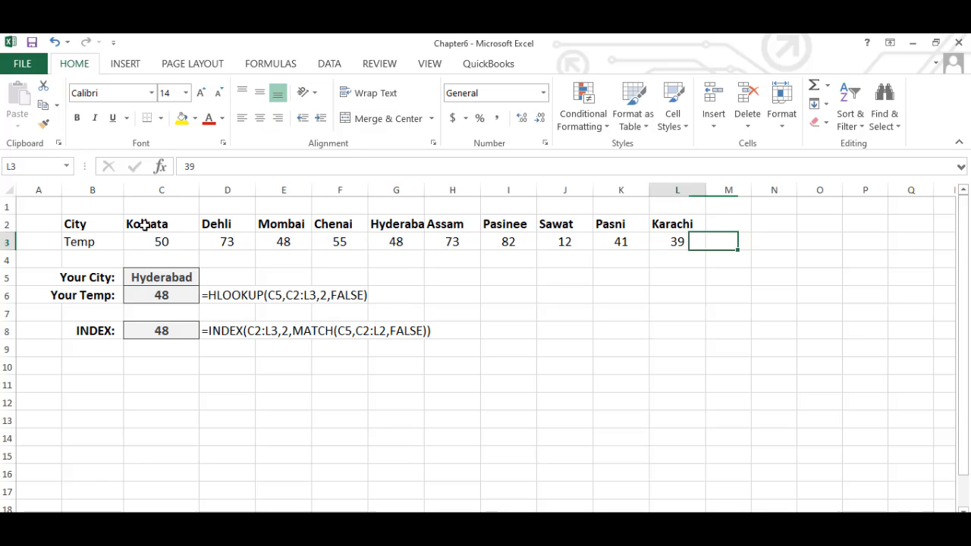
pyautogui.press('Left')
pyautogui.press('Left')
pyautogui.press('Left')
pyautogui.press('Left')
pyautogui.press('Left')
pyautogui.press('Left')
pyautogui.press('Left')
pyautogui.press('Left')
pyautogui.press('Left')
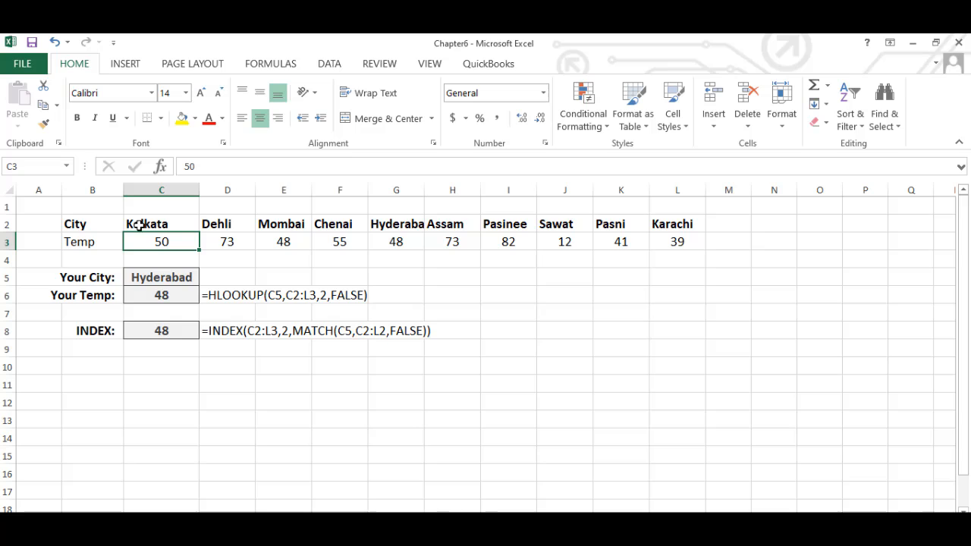
# Change the city to look up in C5 to Assam.
pyautogui.click(185, 278)
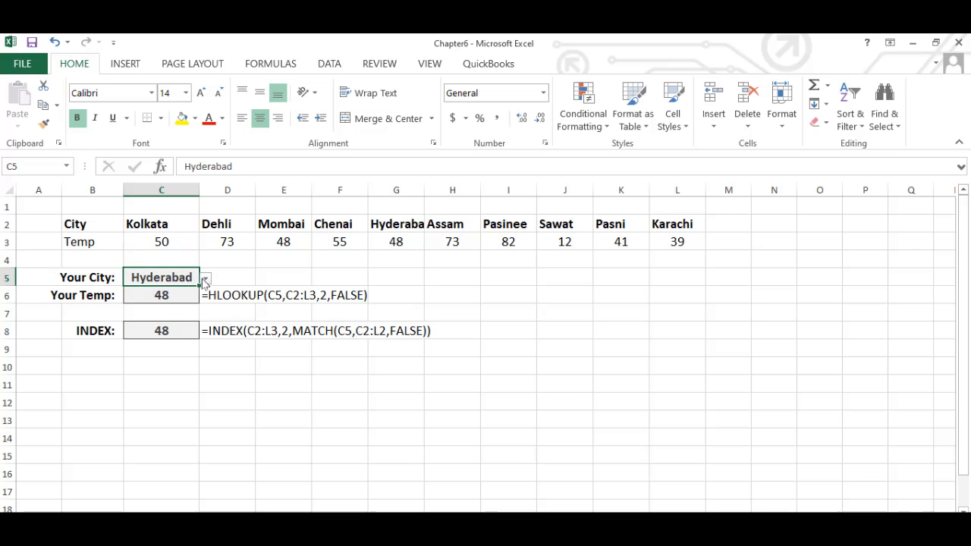
pyautogui.click(204, 281)
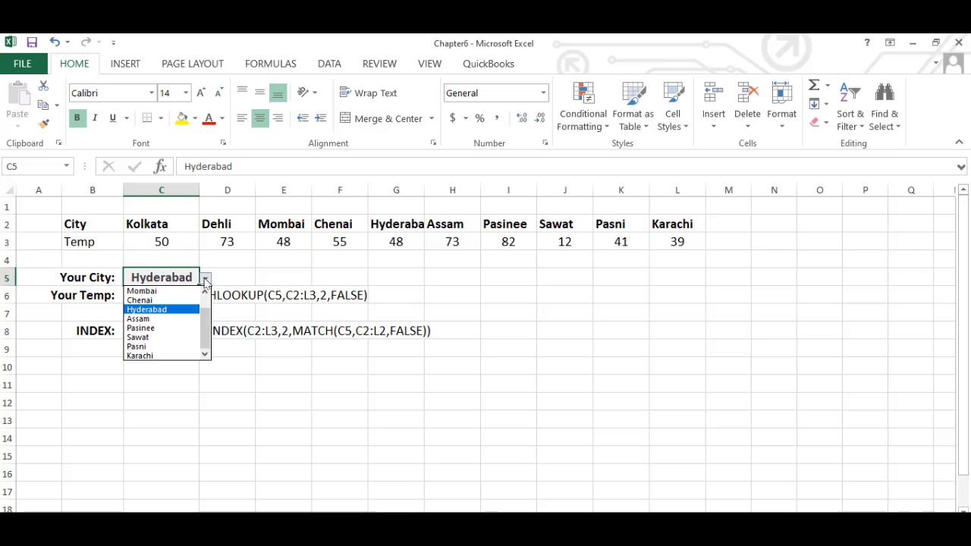
pyautogui.click(180, 319)
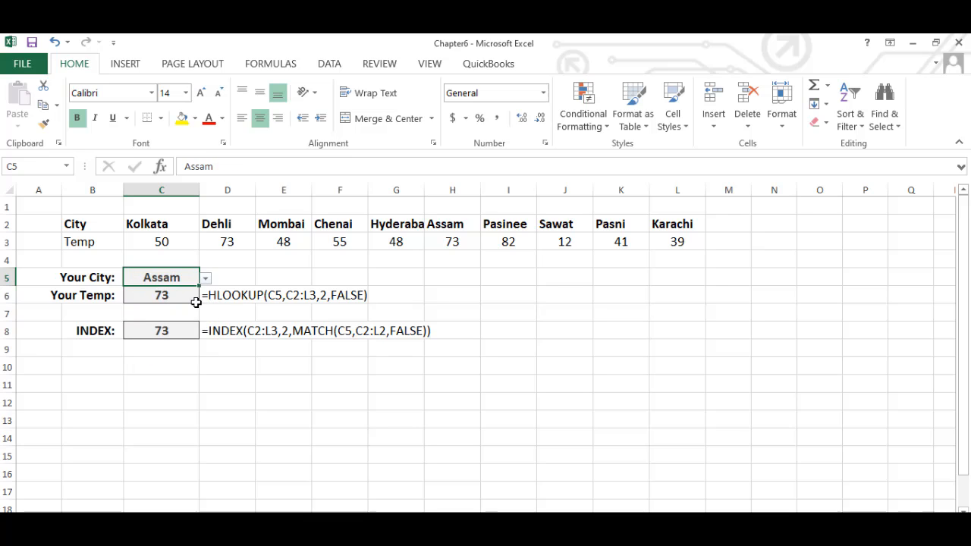
# Examine the lookup value and table range of the HLOOKUP formula in C6, then leave it unedited.
pyautogui.click(186, 297)
pyautogui.doubleClick(186, 298)
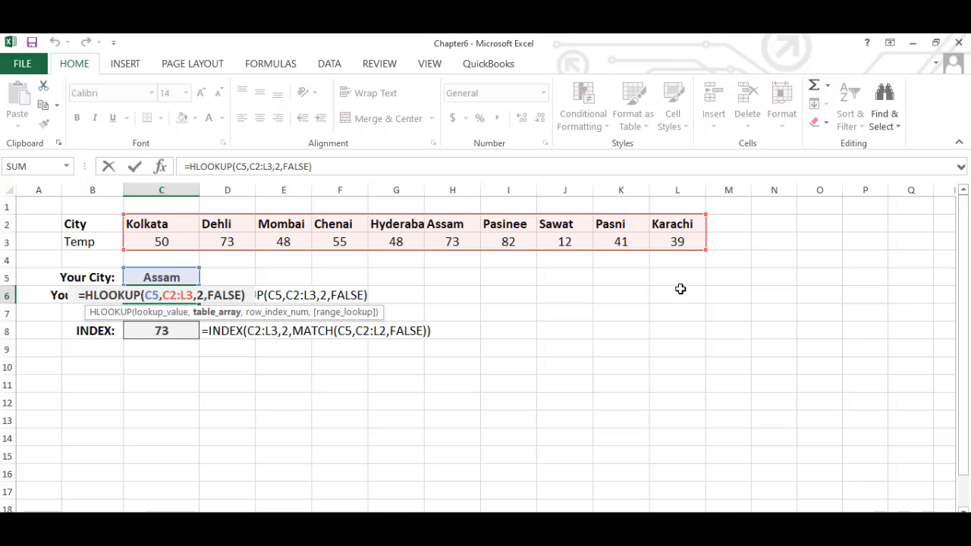
pyautogui.click(300, 277)
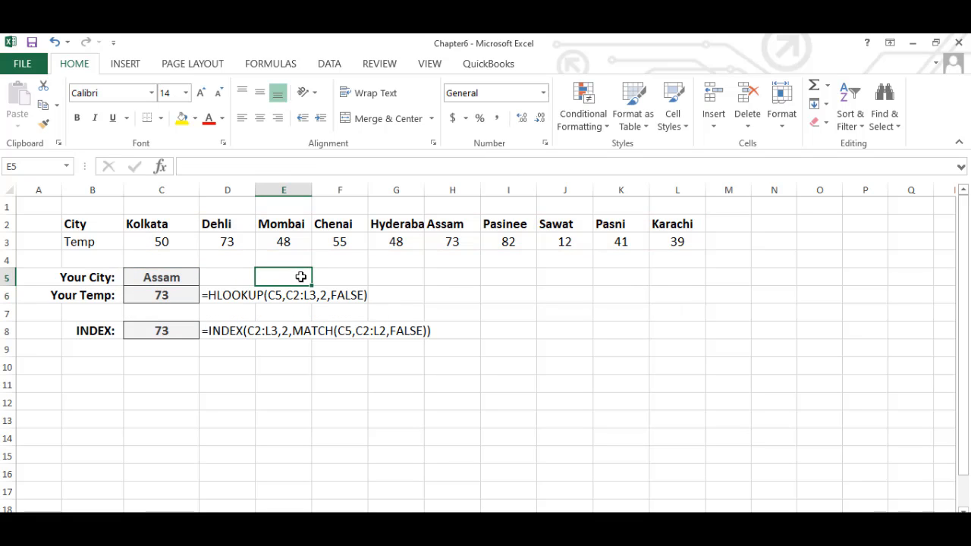
# Highlight the City and Temp data from C2 to L3, the range that HLOOKUP searches.
pyautogui.click(129, 220)
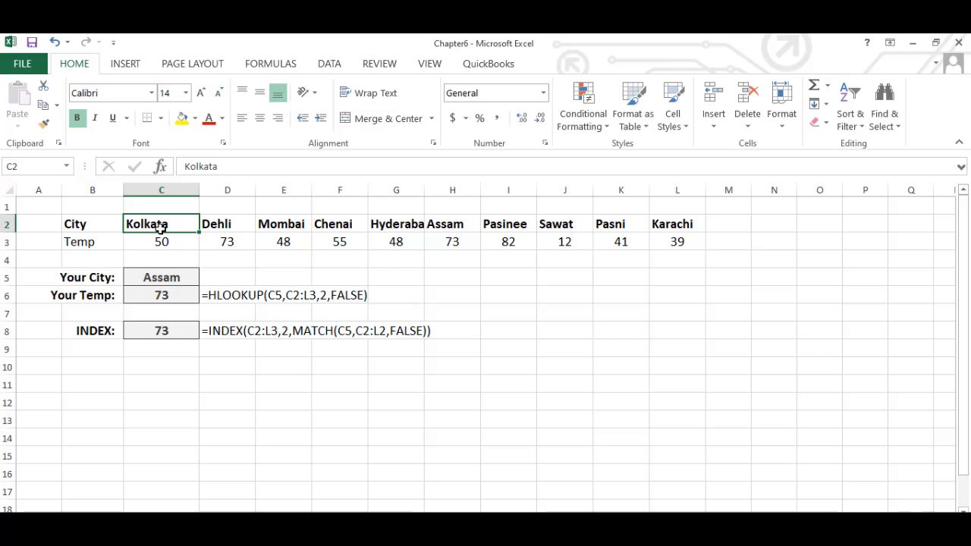
pyautogui.hotkey('shift', 'Right')
pyautogui.hotkey('shift', 'Right')
pyautogui.hotkey('shift', 'Right')
pyautogui.hotkey('shift', 'Right')
pyautogui.hotkey('shift', 'Right')
pyautogui.hotkey('shift', 'Right')
pyautogui.hotkey('shift', 'Right')
pyautogui.hotkey('shift', 'Right')
pyautogui.hotkey('shift', 'Right')
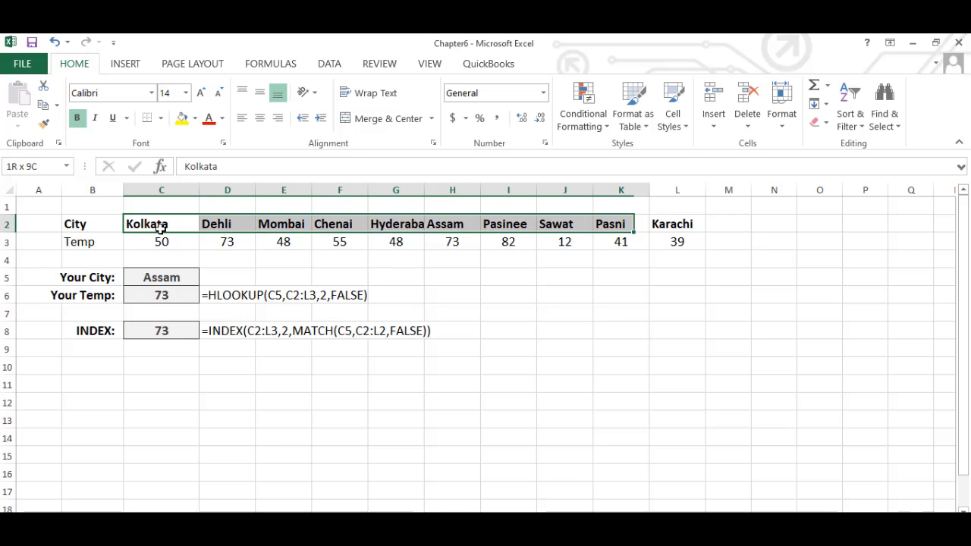
pyautogui.hotkey('shift', 'Down')
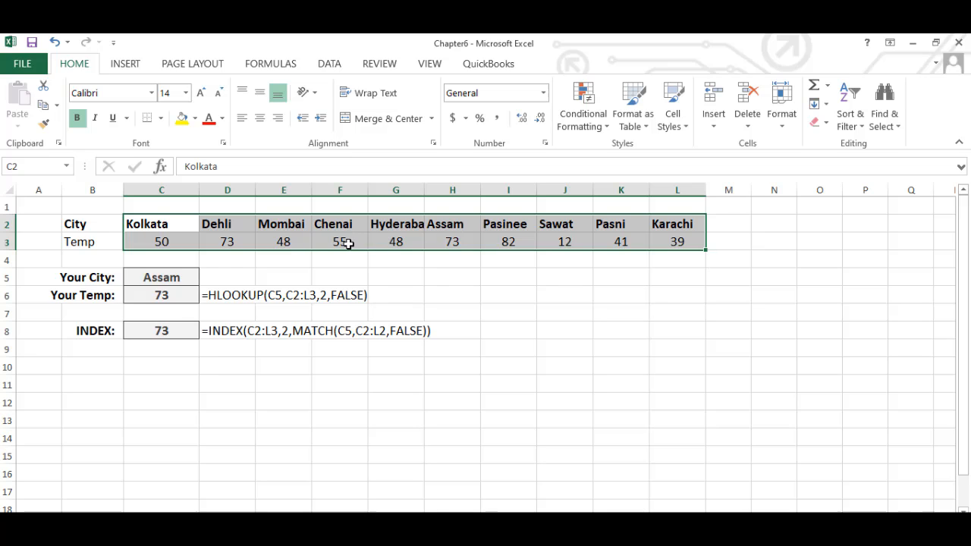
# Reopen the HLOOKUP formula in C6 to review its row index and exact-match arguments, keeping it as is.
pyautogui.click(183, 297)
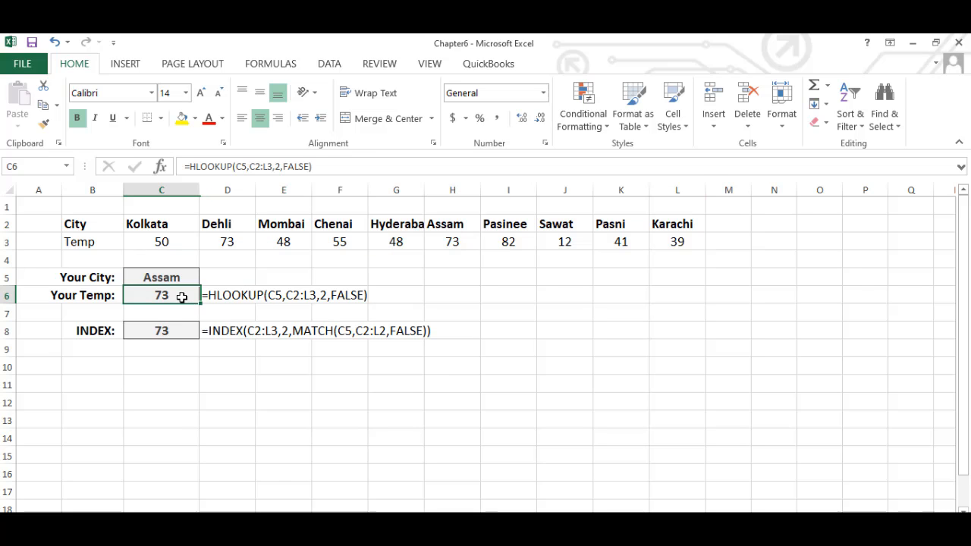
pyautogui.doubleClick(182, 297)
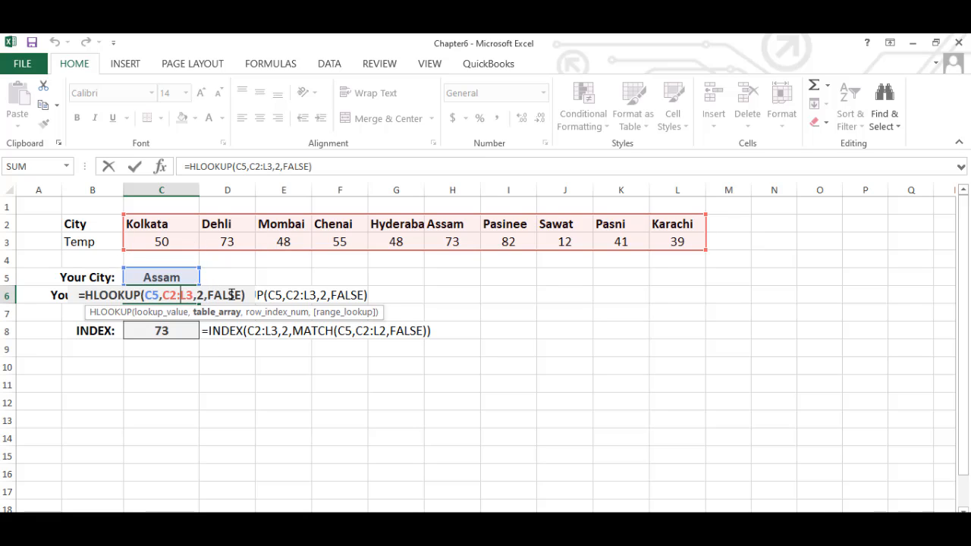
pyautogui.press('Return')
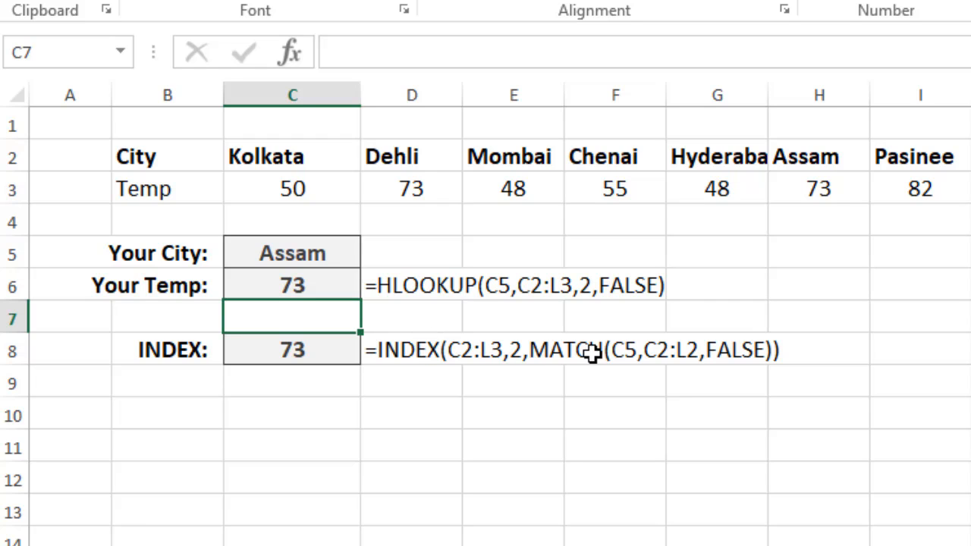
# Examine the INDEX formula with nested MATCH in C8 and its referenced ranges, keeping it as is.
pyautogui.click(341, 351)
pyautogui.doubleClick(341, 351)
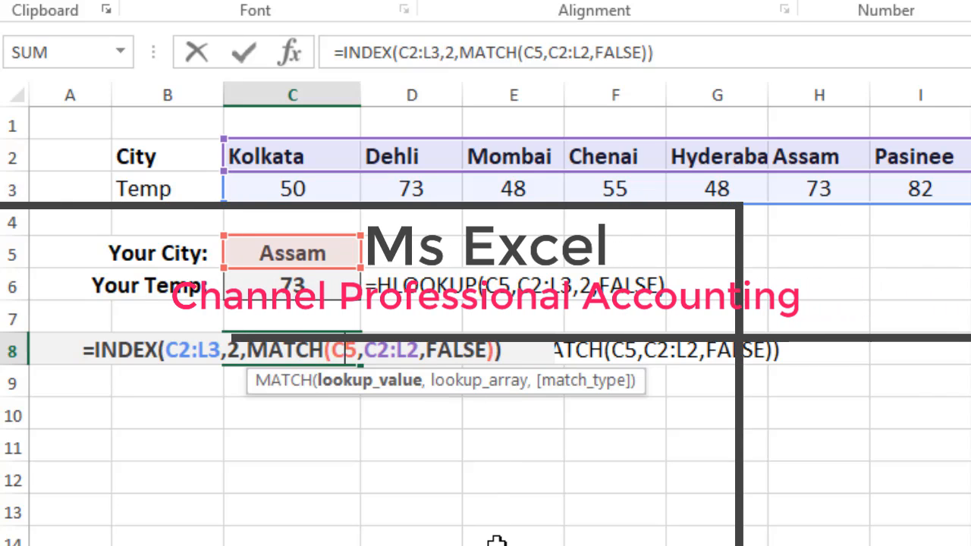
pyautogui.press('Return')
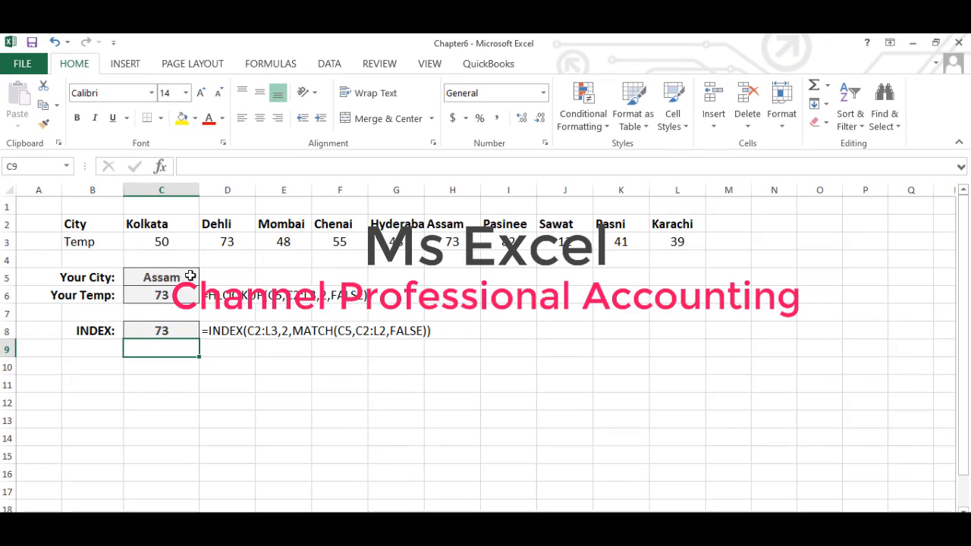
# Change the city to look up in C5 to Karachi.
pyautogui.click(189, 278)
pyautogui.click(204, 279)
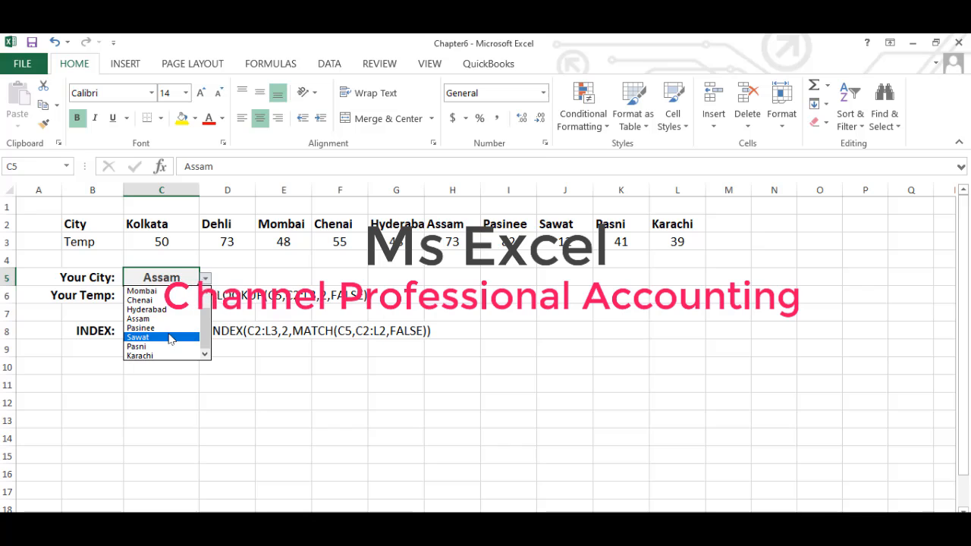
pyautogui.click(167, 356)
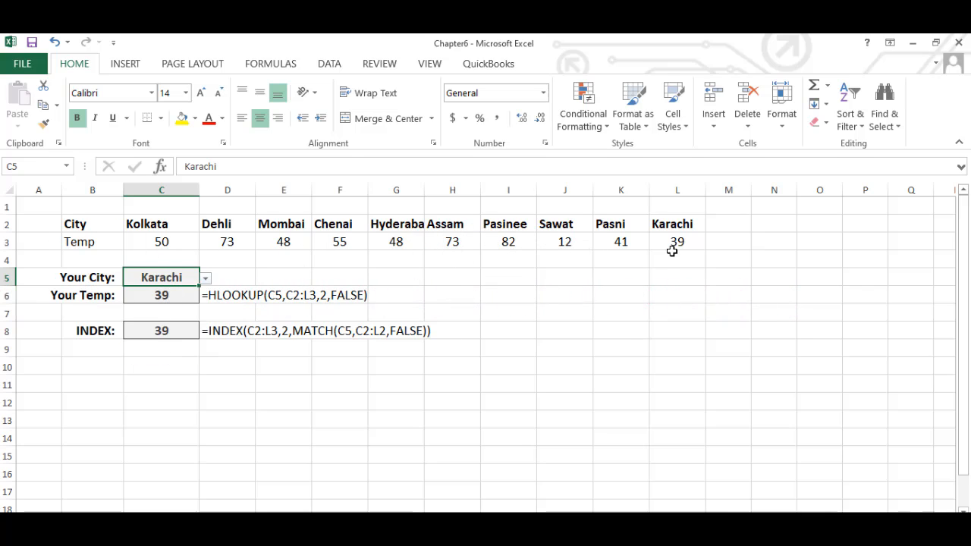
# Check the HLOOKUP result in C6 and the INDEX result in C8 for the chosen city.
pyautogui.click(167, 298)
pyautogui.click(166, 329)
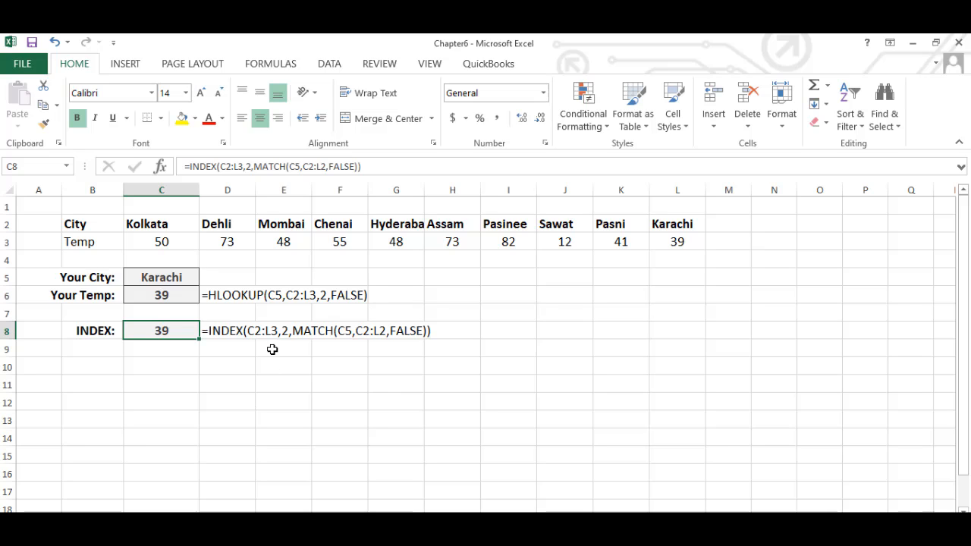
pyautogui.click(260, 394)
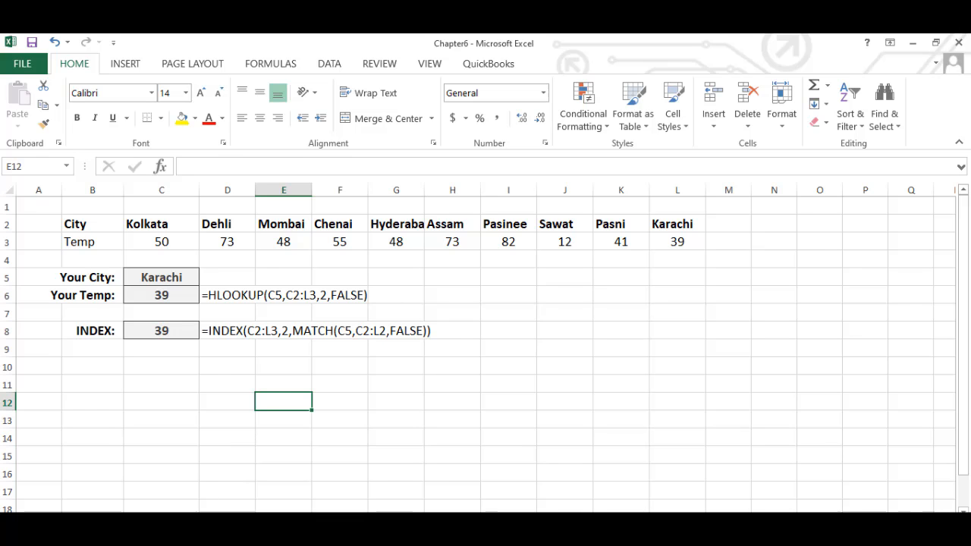
# Go to the preceding sheet with the CEO salary VLOOKUP example and slightly widen columns B, C and D.
pyautogui.hotkey('ctrl', 'pageup')
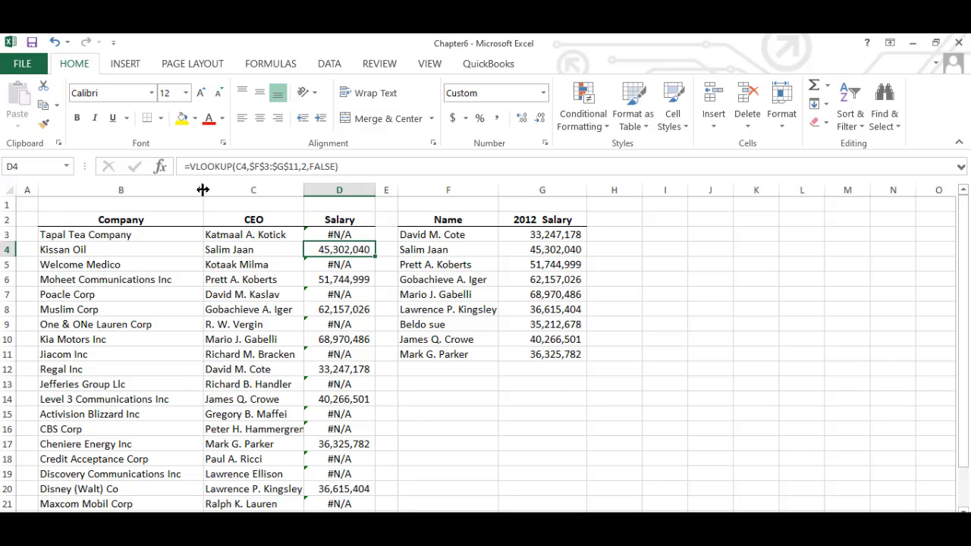
pyautogui.moveTo(203, 190); pyautogui.dragTo(210, 190)
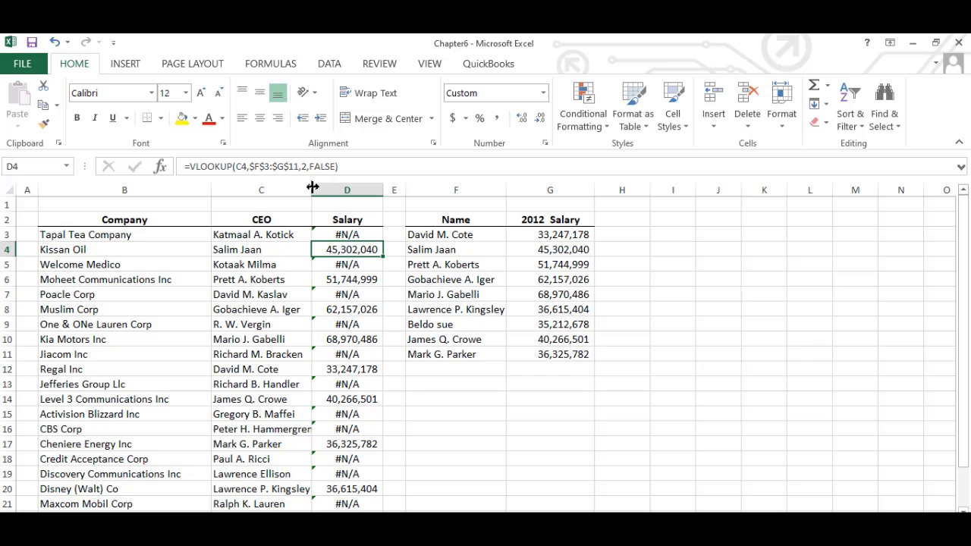
pyautogui.moveTo(312, 187); pyautogui.dragTo(316, 188)
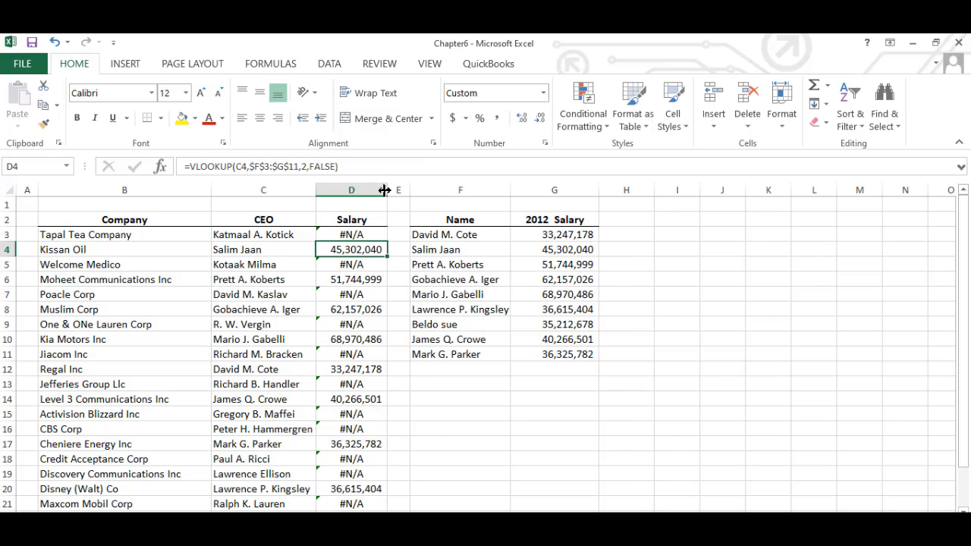
pyautogui.moveTo(385, 189); pyautogui.dragTo(395, 191)
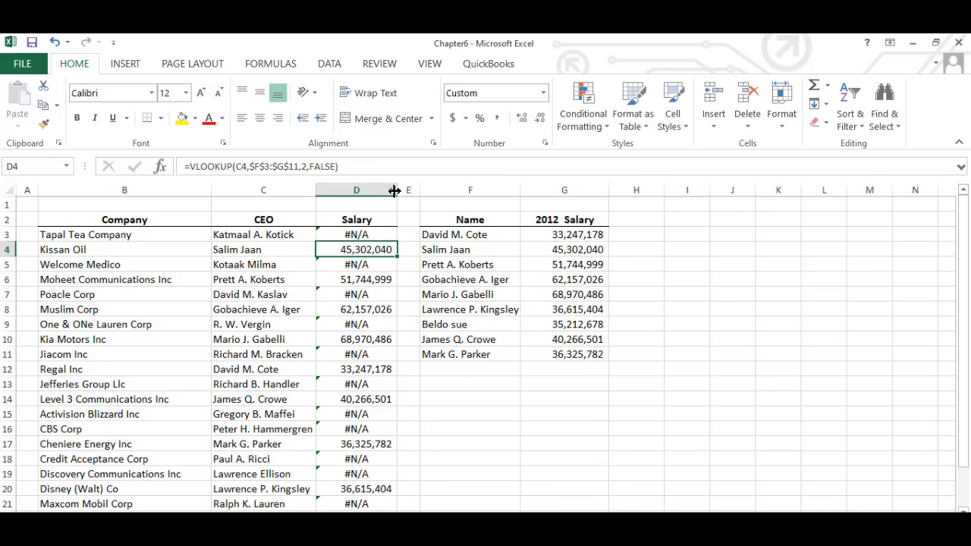
pyautogui.click(472, 382)
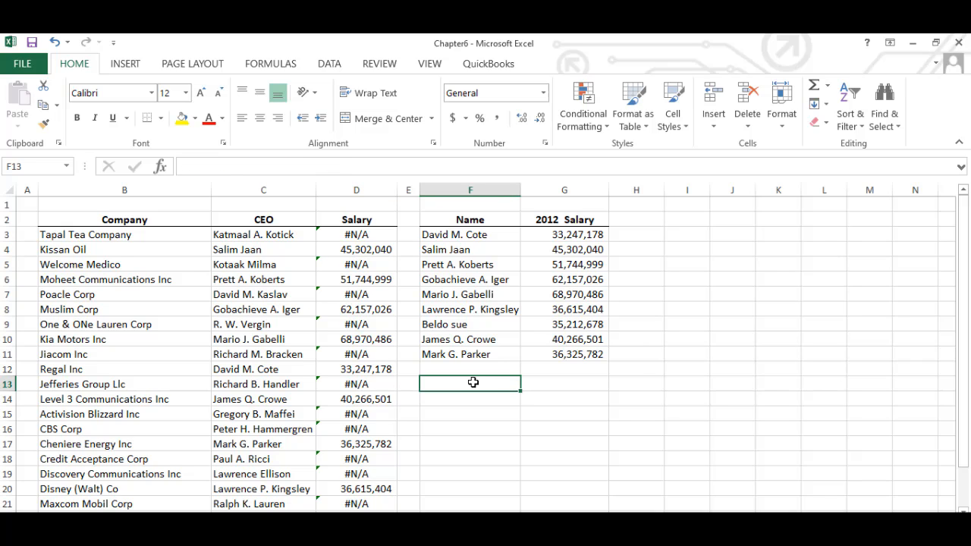
# Highlight the Name and 2012 Salary list from F3 down to G12.
pyautogui.click(458, 235)
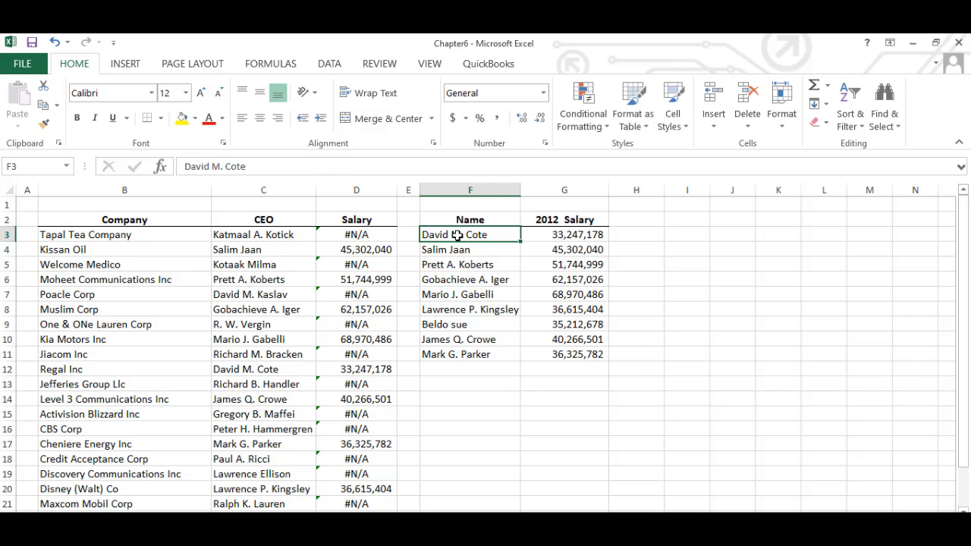
pyautogui.hotkey('shift', 'Right')
pyautogui.hotkey('shift', 'Right')
pyautogui.hotkey('shift', 'Left')
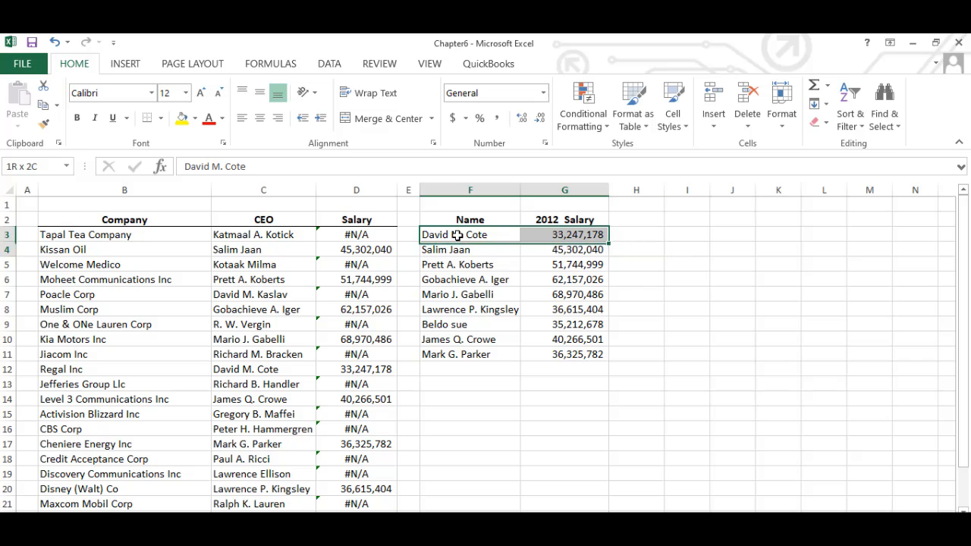
pyautogui.hotkey('shift', 'Down')
pyautogui.hotkey('shift', 'Down')
pyautogui.hotkey('shift', 'Down')
pyautogui.hotkey('shift', 'Down')
pyautogui.hotkey('shift', 'Down')
pyautogui.hotkey('shift', 'Down')
pyautogui.hotkey('shift', 'Down')
pyautogui.hotkey('shift', 'Down')
pyautogui.hotkey('shift', 'Down')
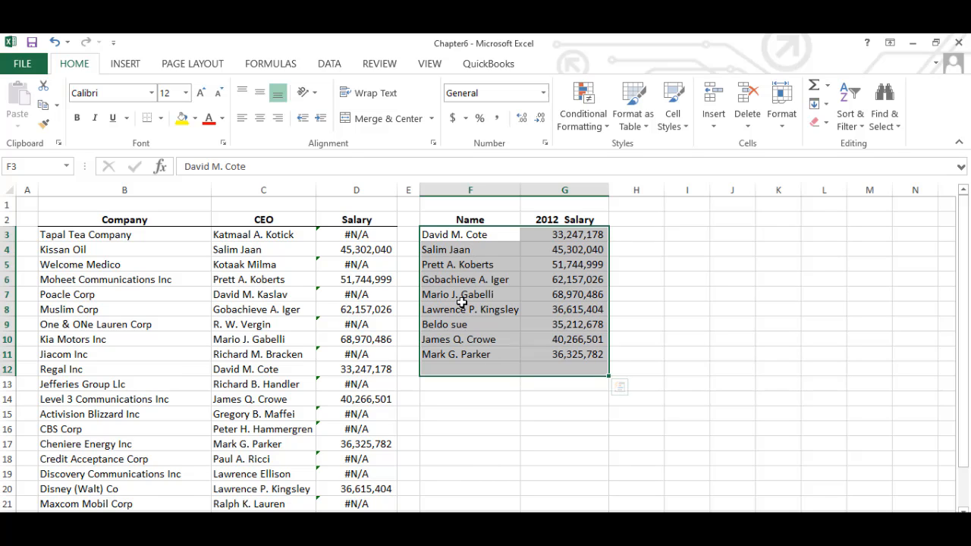
# Compare the CEO names in C4 and C10 with the name and 2012 salary entries in columns F and G.
pyautogui.click(251, 244)
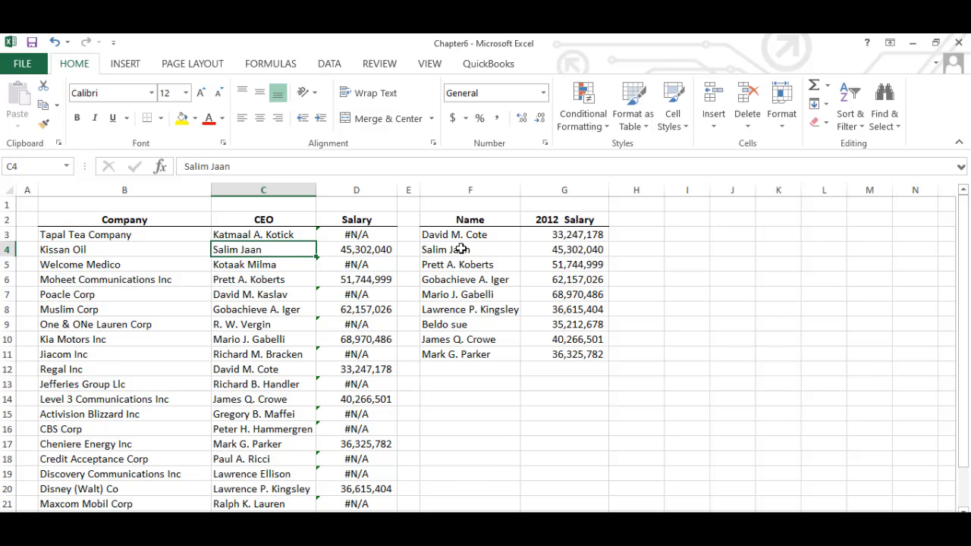
pyautogui.click(261, 342)
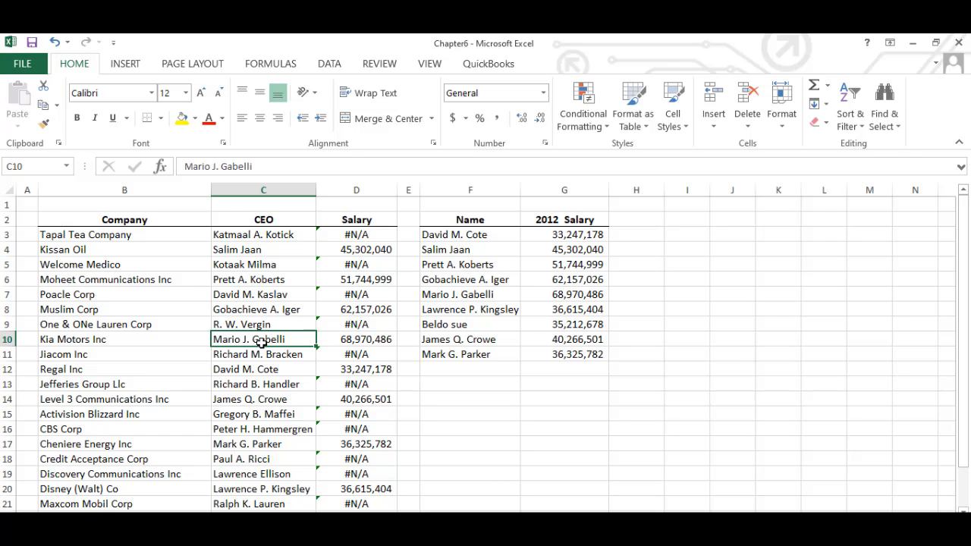
pyautogui.click(556, 258)
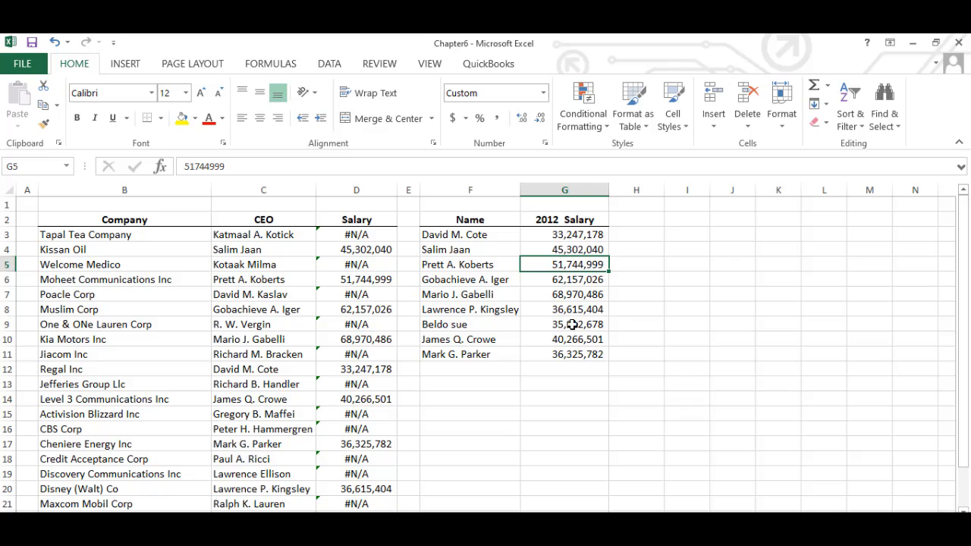
pyautogui.click(464, 247)
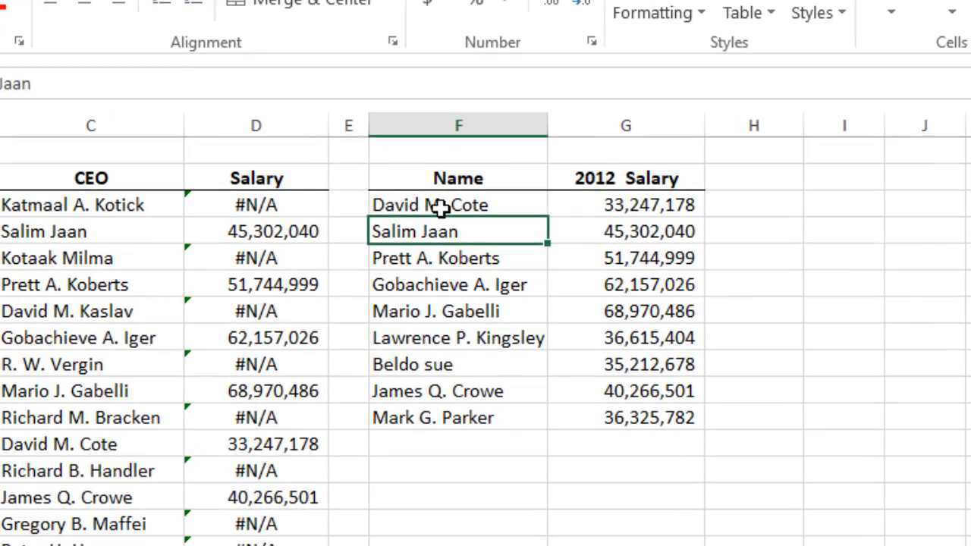
pyautogui.click(448, 216)
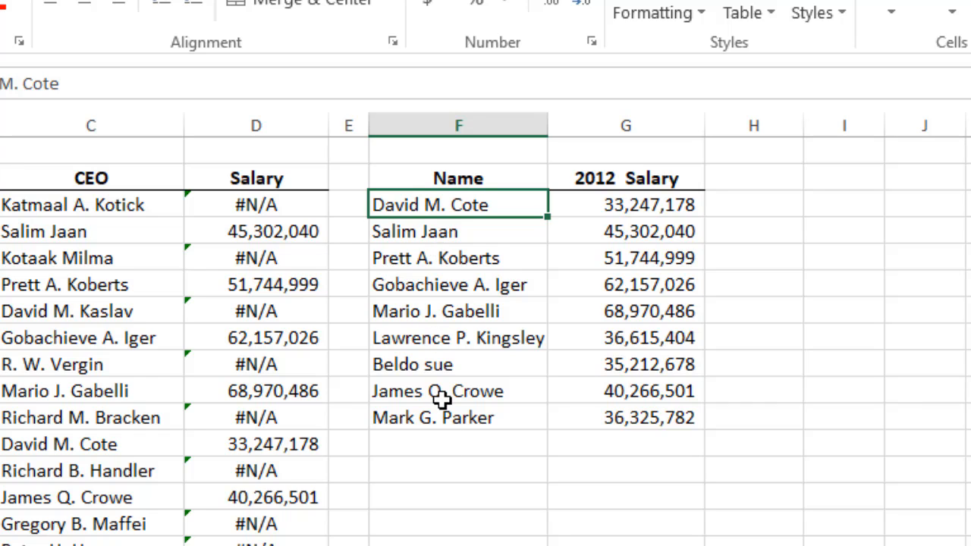
# Trace how the VLOOKUP formula in D4 matches the CEO in C4 to the entry in F4 and its 2012 salary.
pyautogui.click(57, 538)
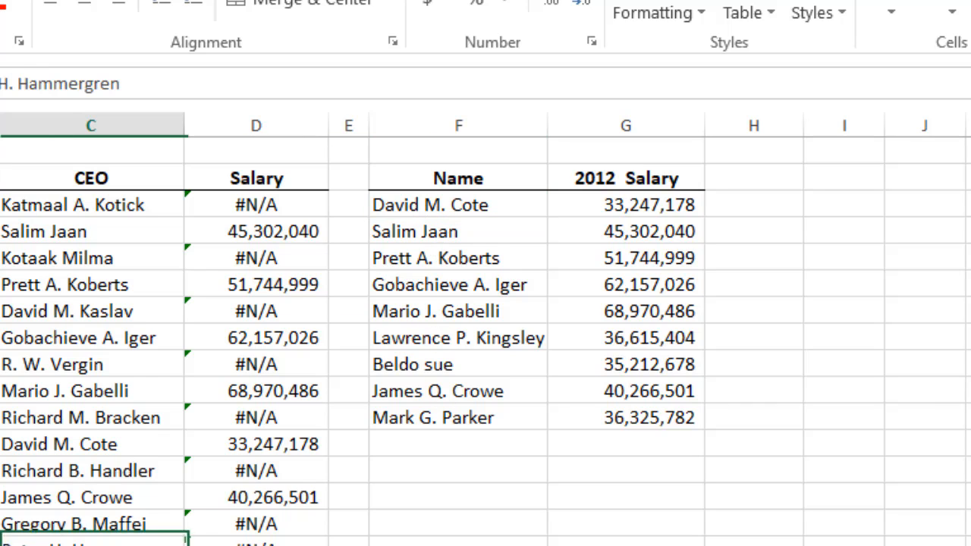
pyautogui.click(62, 226)
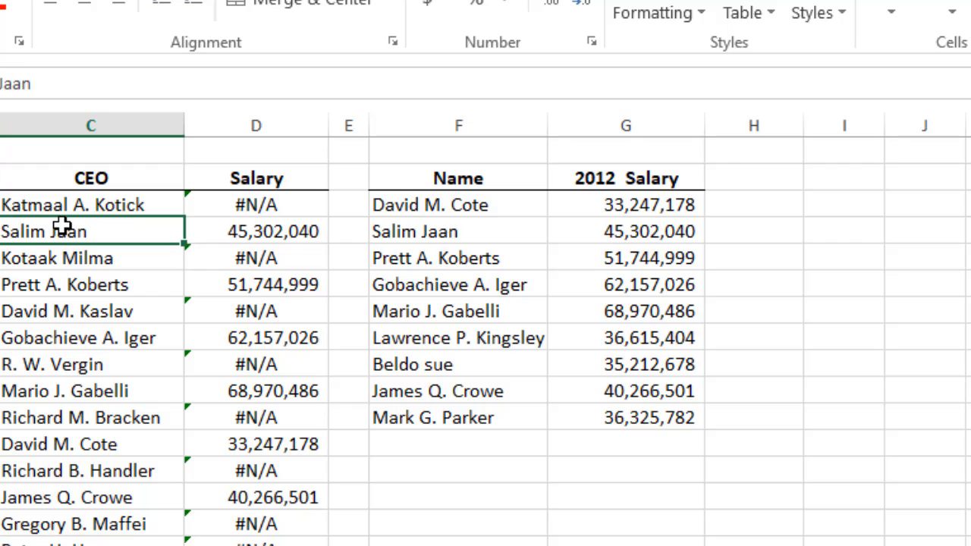
pyautogui.click(622, 215)
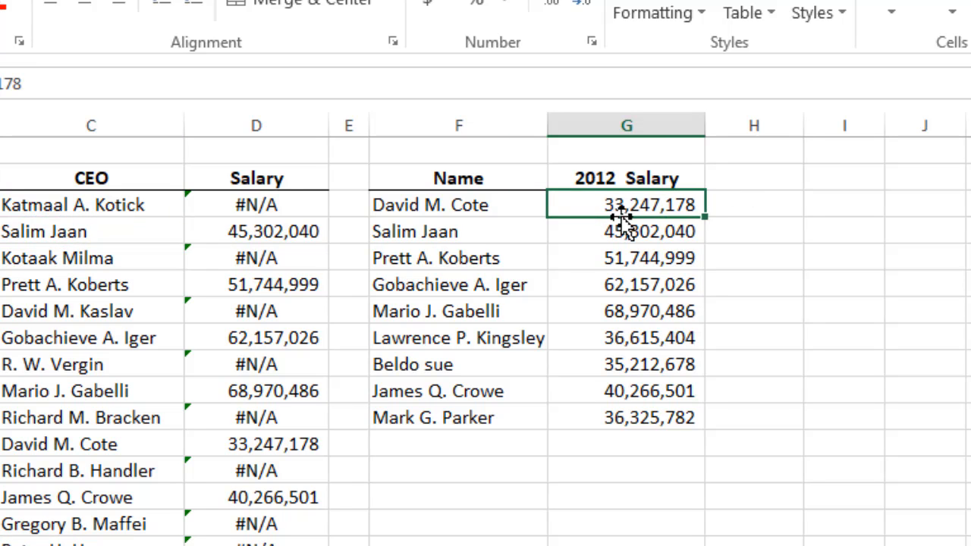
pyautogui.click(242, 222)
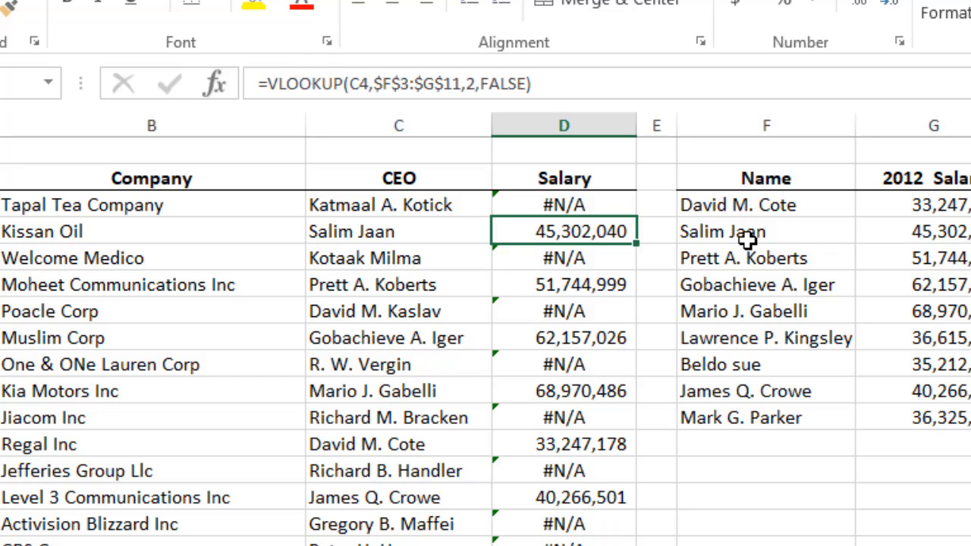
pyautogui.click(749, 235)
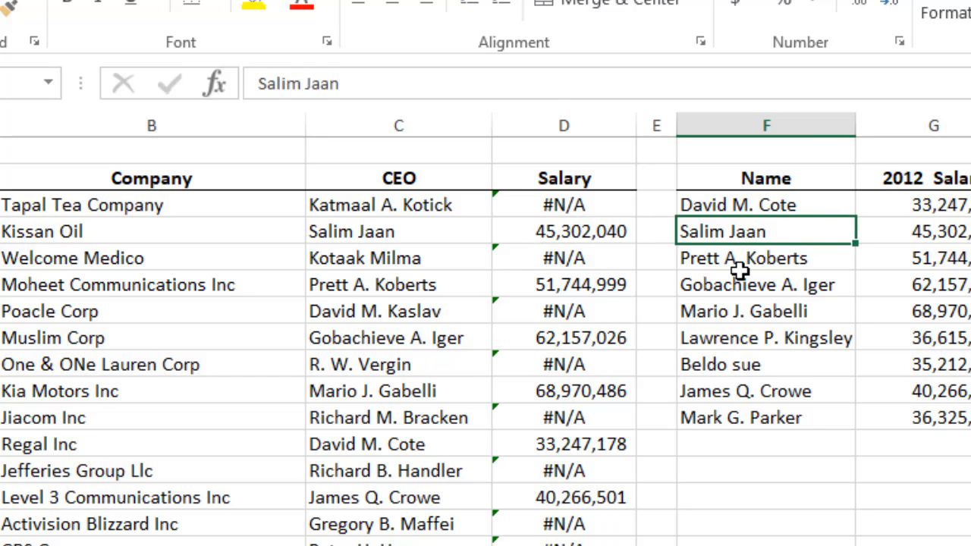
# Check the CEO name in C5 and inspect the VLOOKUP formula in D3 without changing it.
pyautogui.click(440, 254)
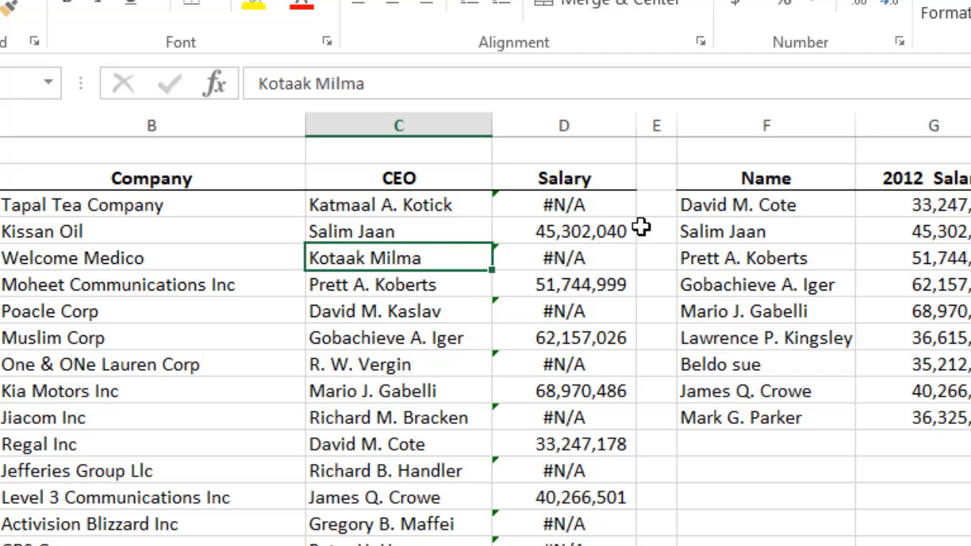
pyautogui.doubleClick(607, 202)
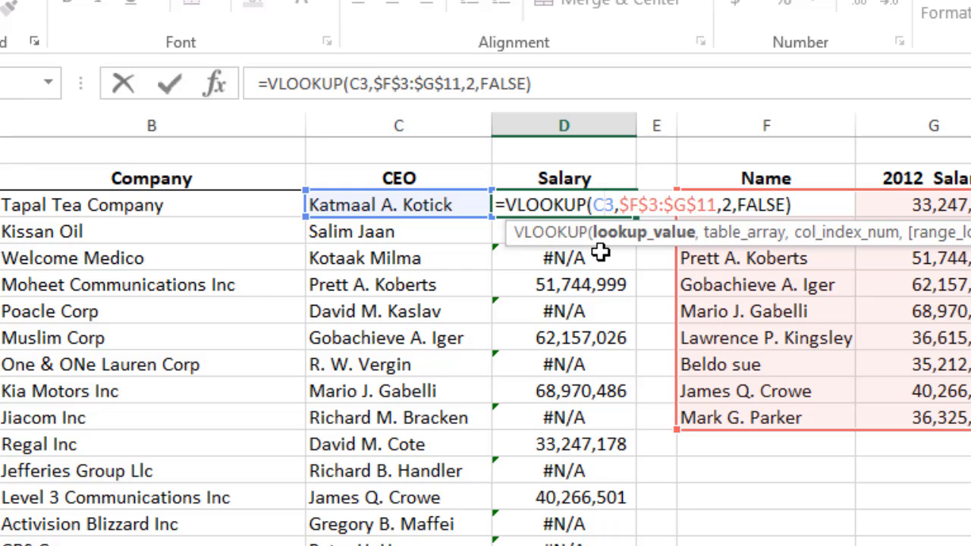
pyautogui.press('Escape')
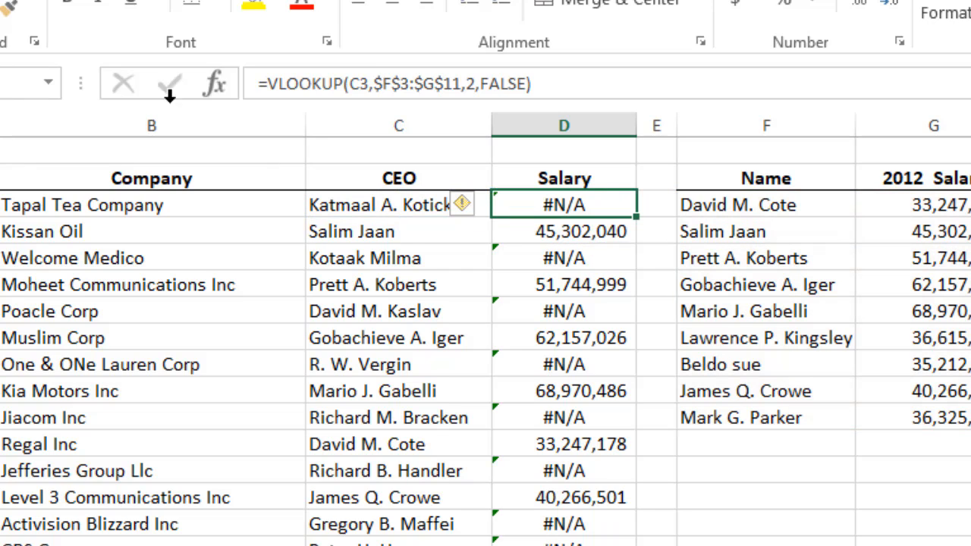
# Set the font size of the whole Salary column D to 14 and autofit its width.
pyautogui.click(559, 128)
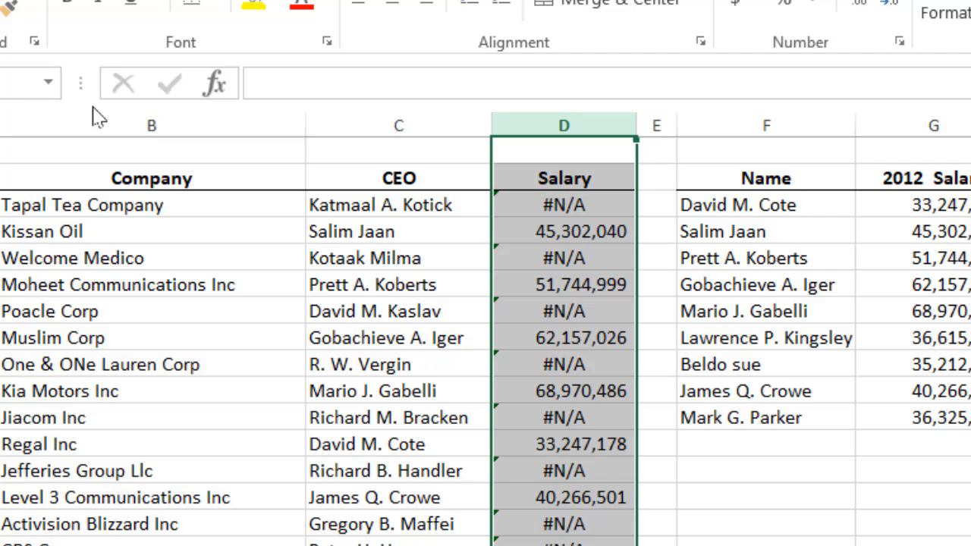
pyautogui.click(258, 4)
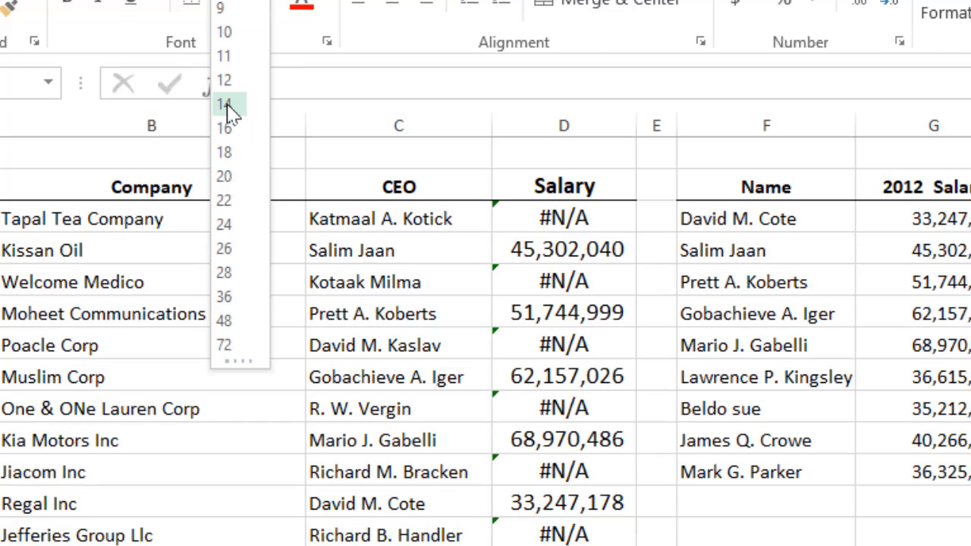
pyautogui.click(230, 106)
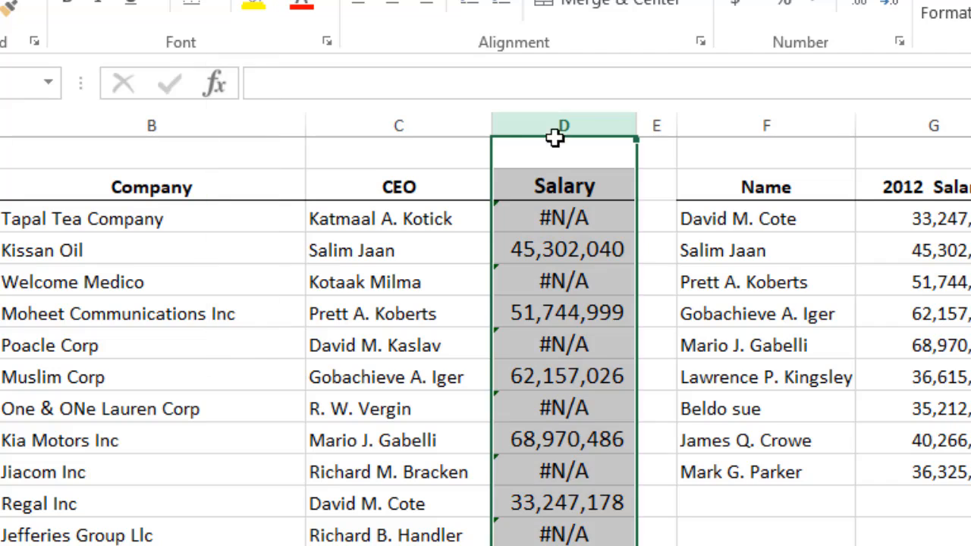
pyautogui.doubleClick(637, 115)
# Review the VLOOKUP formulas in D3 and D15 of the enlarged Salary column.
pyautogui.click(583, 219)
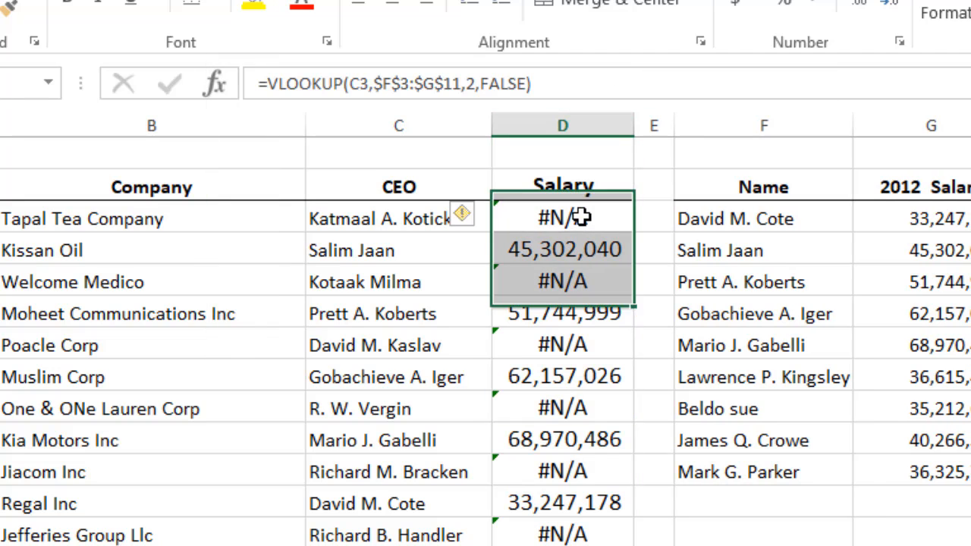
pyautogui.doubleClick(582, 218)
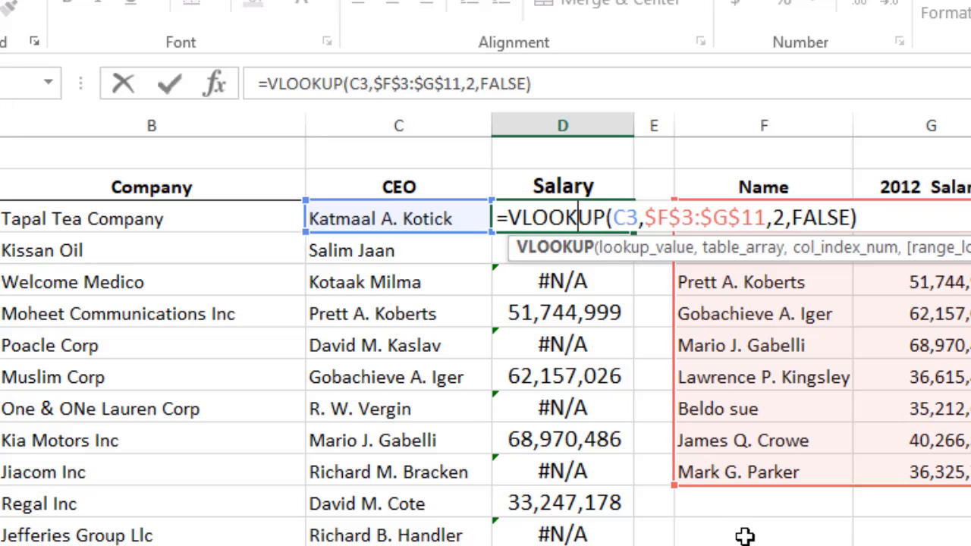
pyautogui.click(745, 536)
pyautogui.click(373, 471)
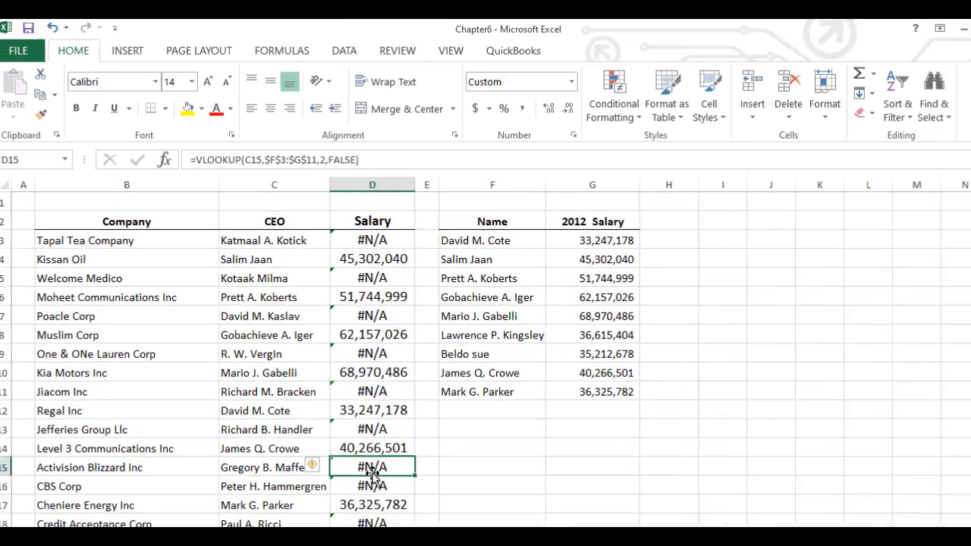
pyautogui.hotkey('ctrl', 'Down')
pyautogui.moveTo(964, 379); pyautogui.dragTo(965, 199)
# Examine the lookup value and the table range used by the VLOOKUP formula in D14.
pyautogui.click(386, 437)
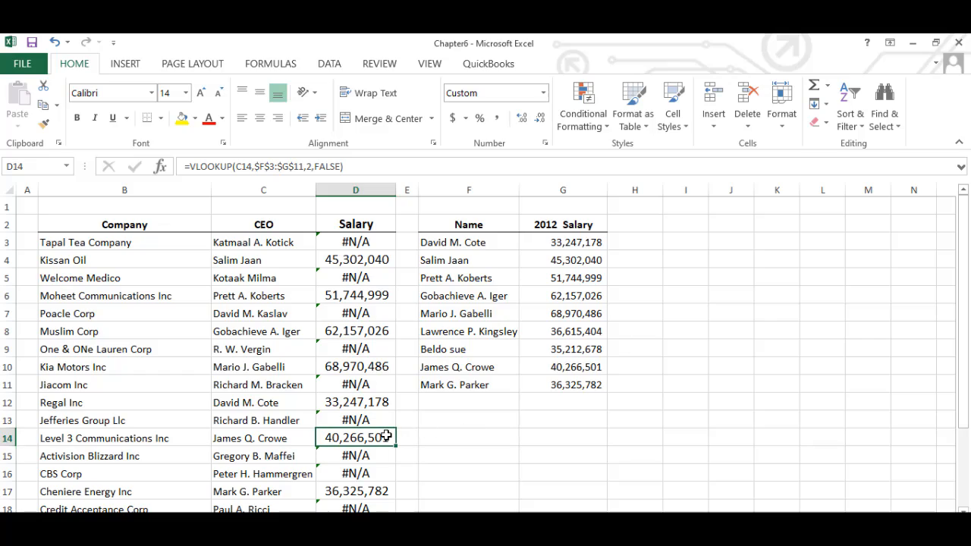
pyautogui.doubleClick(386, 437)
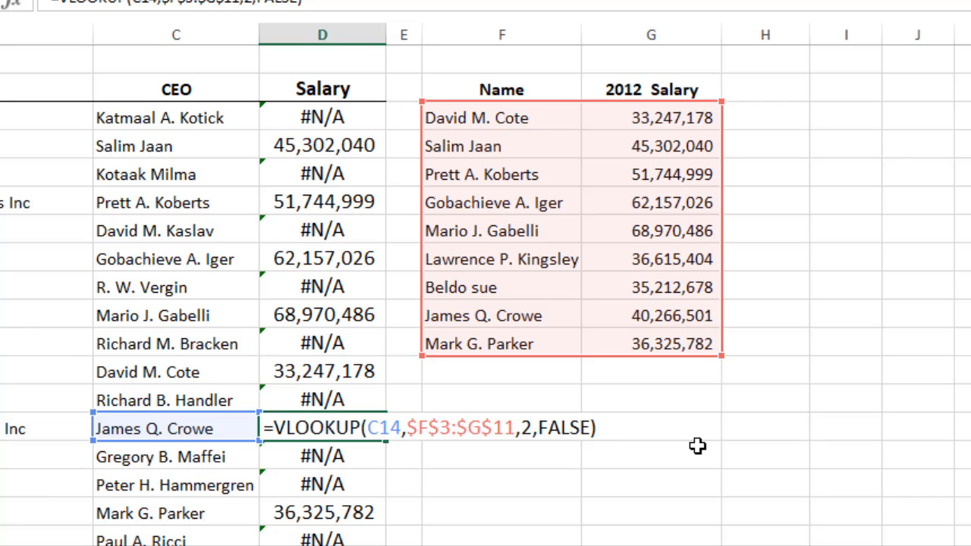
pyautogui.press('Return')
# Color the salary in D14 and its matching 2012 salary in G10 red.
pyautogui.click(361, 427)
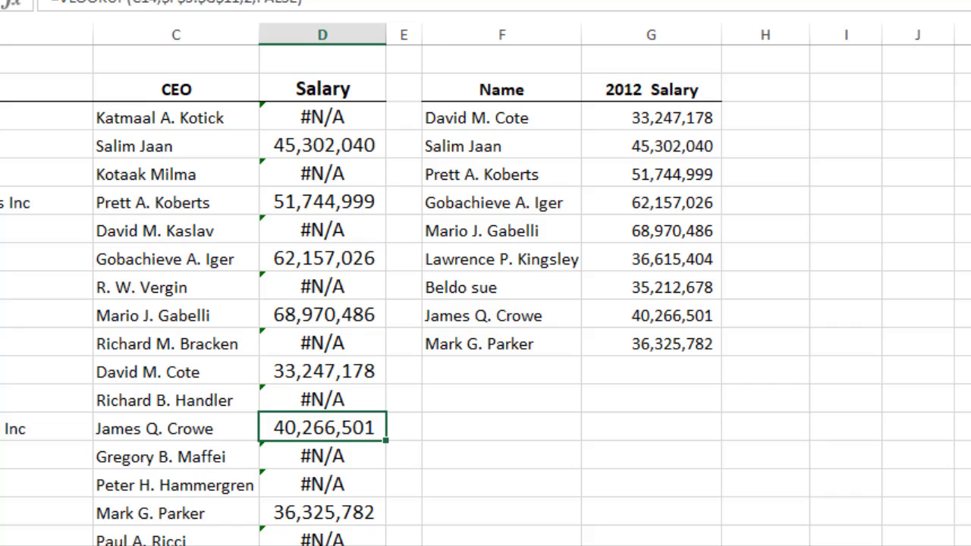
pyautogui.click(698, 316)
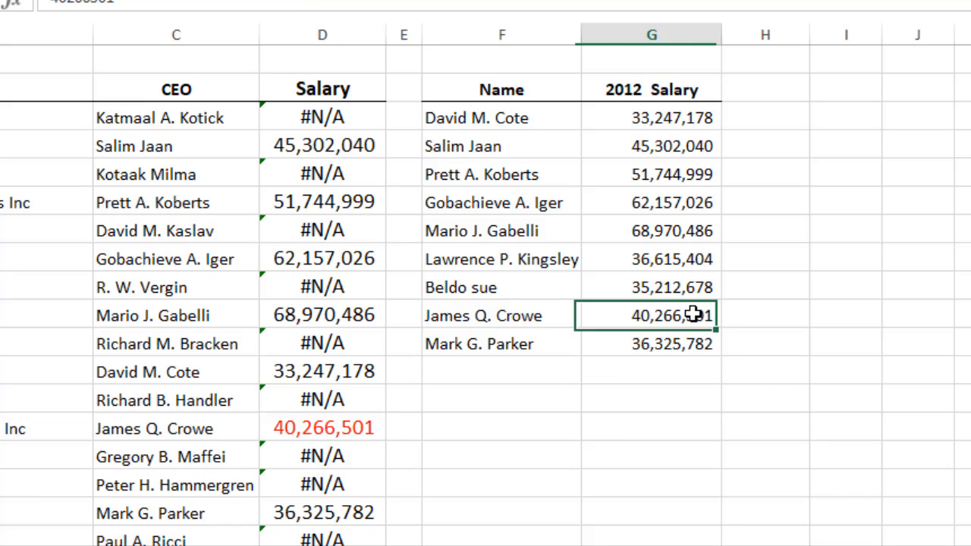
pyautogui.click(145, 0)
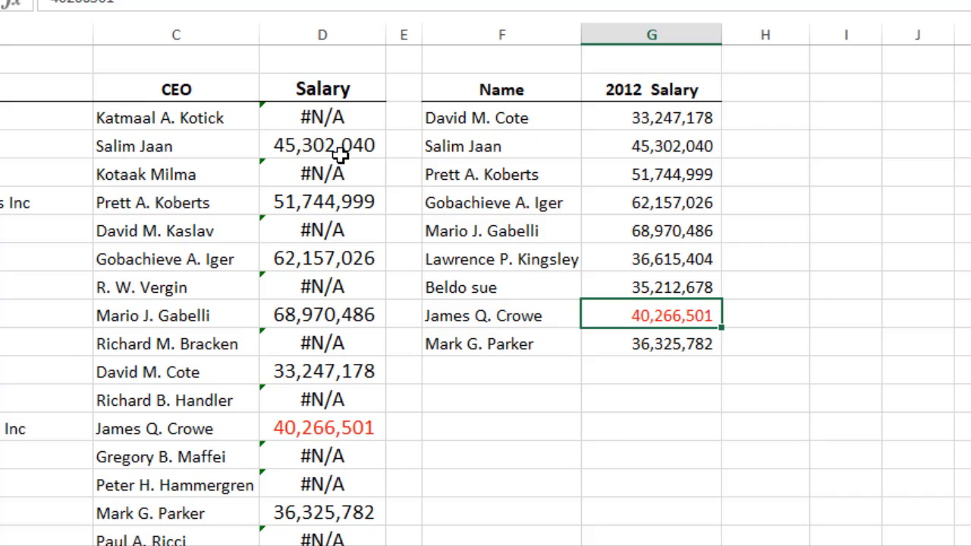
# Trace the lookup value C3 and the table $F$3:$G$11 referenced by the VLOOKUP formula in D3.
pyautogui.click(311, 123)
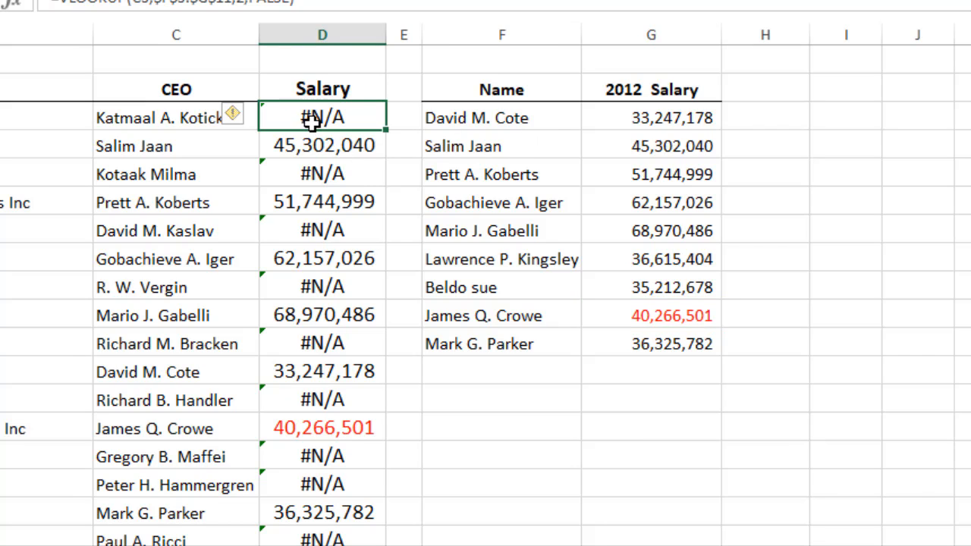
pyautogui.doubleClick(311, 123)
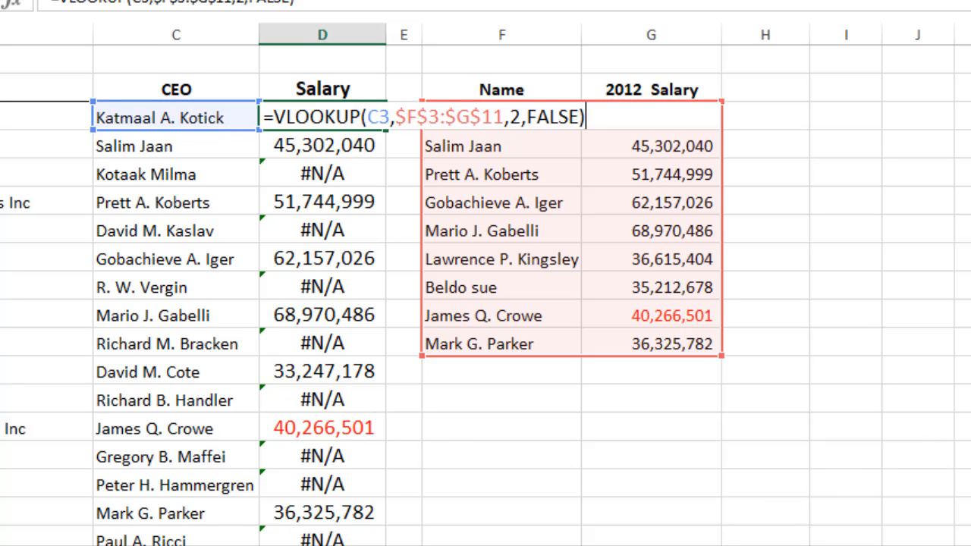
pyautogui.scroll(-2, 486, 303)
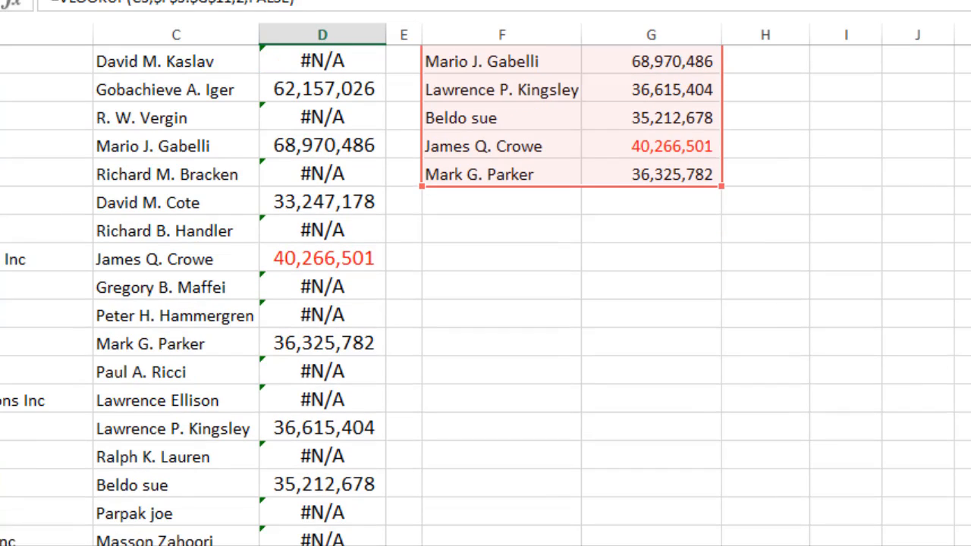
pyautogui.scroll(2, 485, 303)
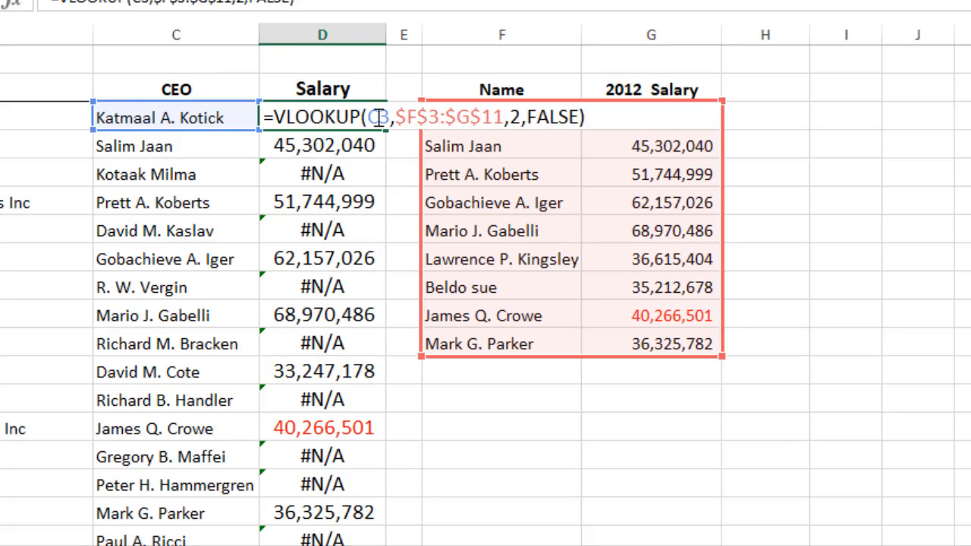
pyautogui.click(376, 167)
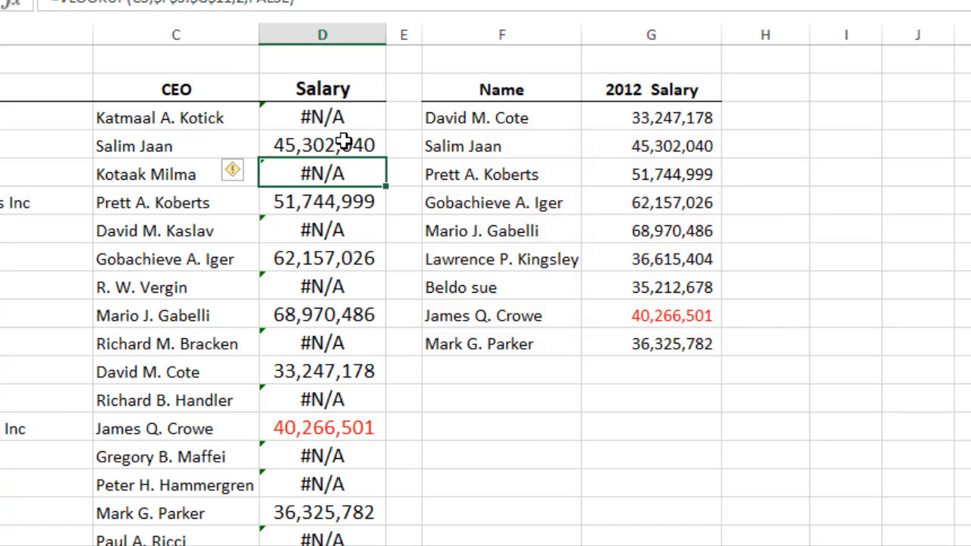
# Clear the VLOOKUP formulas from D4 down to D24, leaving the one in D3.
pyautogui.click(343, 142)
pyautogui.hotkey('shift', 'Down')
pyautogui.hotkey('shift', 'Down')
pyautogui.hotkey('shift', 'Down')
pyautogui.hotkey('shift', 'Down')
pyautogui.hotkey('shift', 'Down')
pyautogui.hotkey('shift', 'Down')
pyautogui.hotkey('shift', 'Down')
pyautogui.hotkey('shift', 'Down')
pyautogui.hotkey('shift', 'Down')
pyautogui.hotkey('shift', 'Down')
pyautogui.hotkey('shift', 'Down')
pyautogui.hotkey('shift', 'Down')
pyautogui.hotkey('shift', 'Down')
pyautogui.hotkey('shift', 'Down')
pyautogui.hotkey('shift', 'Down')
pyautogui.hotkey('shift', 'Down')
pyautogui.hotkey('shift', 'Down')
pyautogui.hotkey('shift', 'Down')
pyautogui.hotkey('shift', 'Down')
pyautogui.hotkey('shift', 'Down')
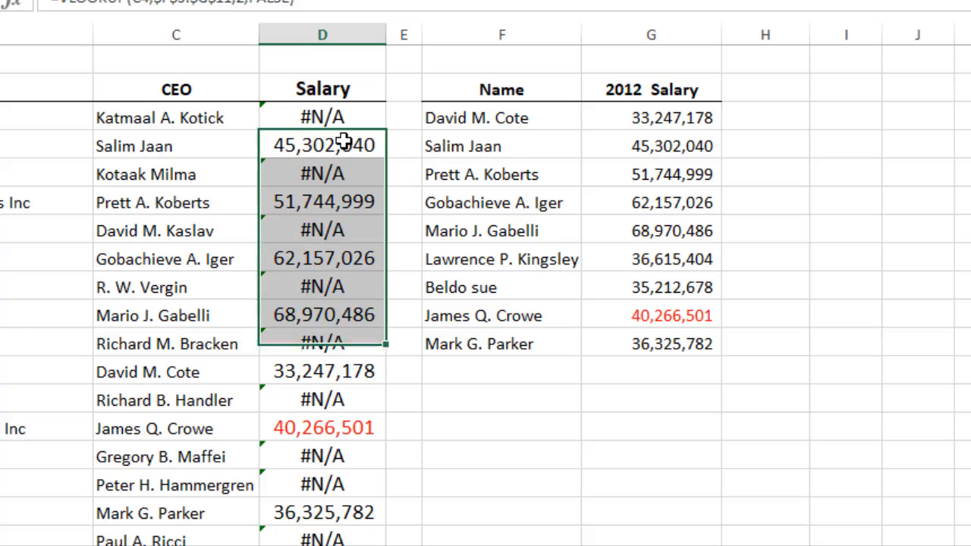
pyautogui.scroll(4, 343, 142)
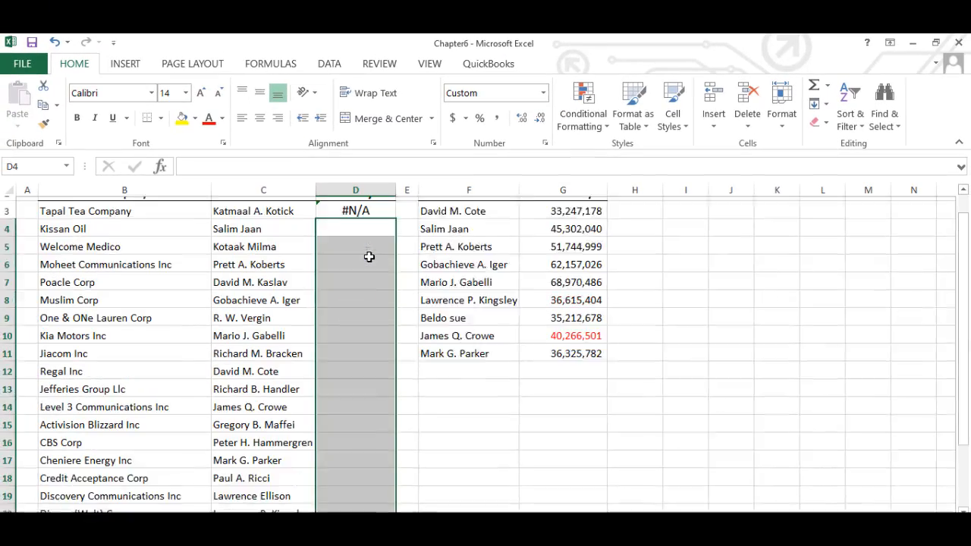
pyautogui.click(368, 343)
pyautogui.click(361, 258)
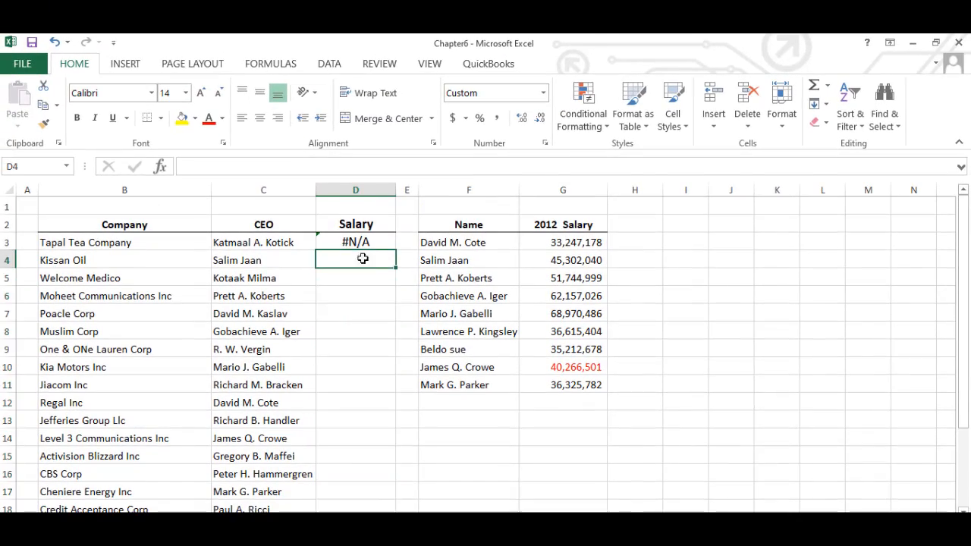
# Reread the VLOOKUP formula in D3 and compare the CEO in C3 with the Name list in column F.
pyautogui.click(362, 241)
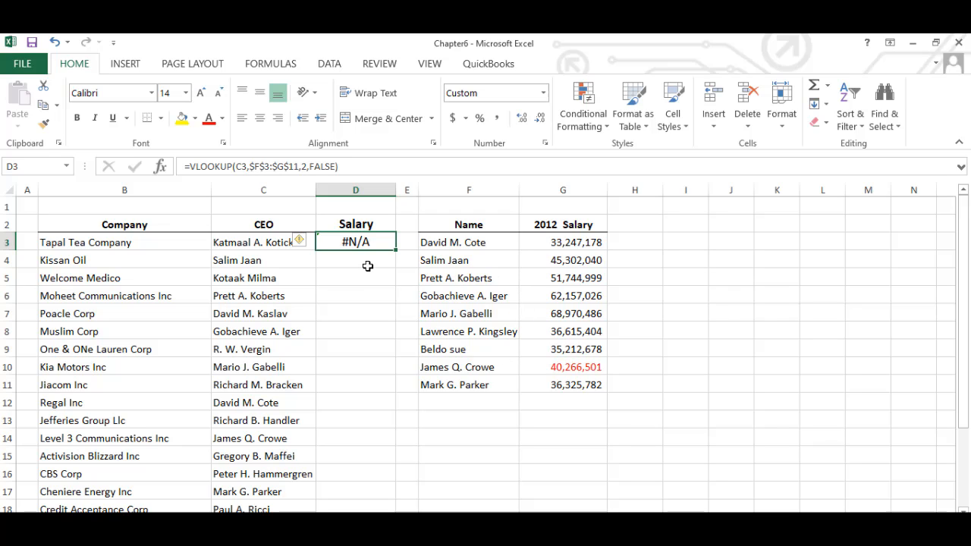
pyautogui.press('F2')
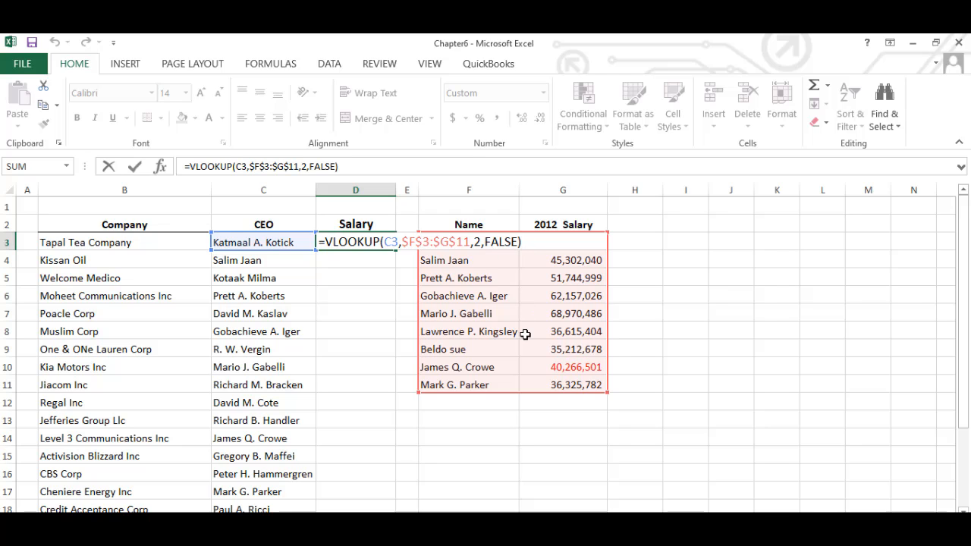
pyautogui.press('Return')
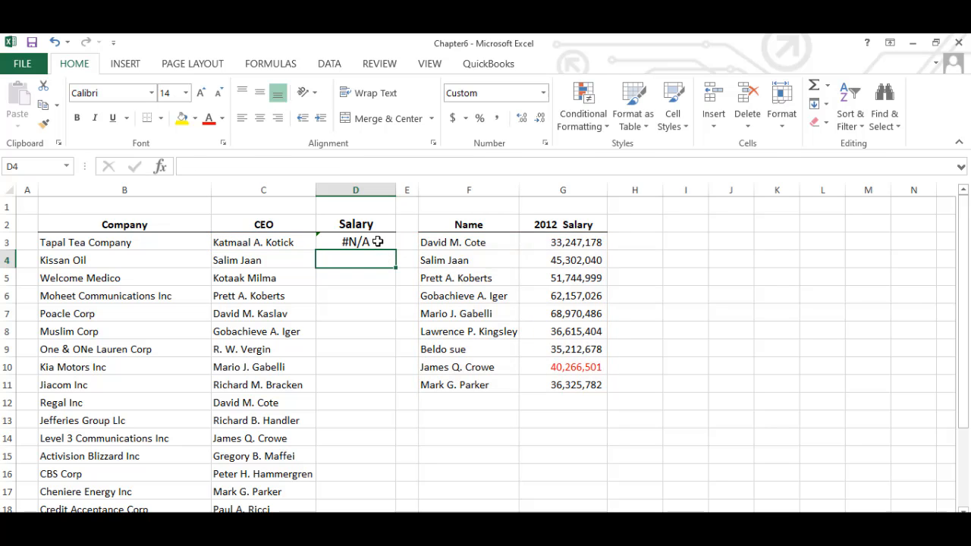
pyautogui.click(263, 246)
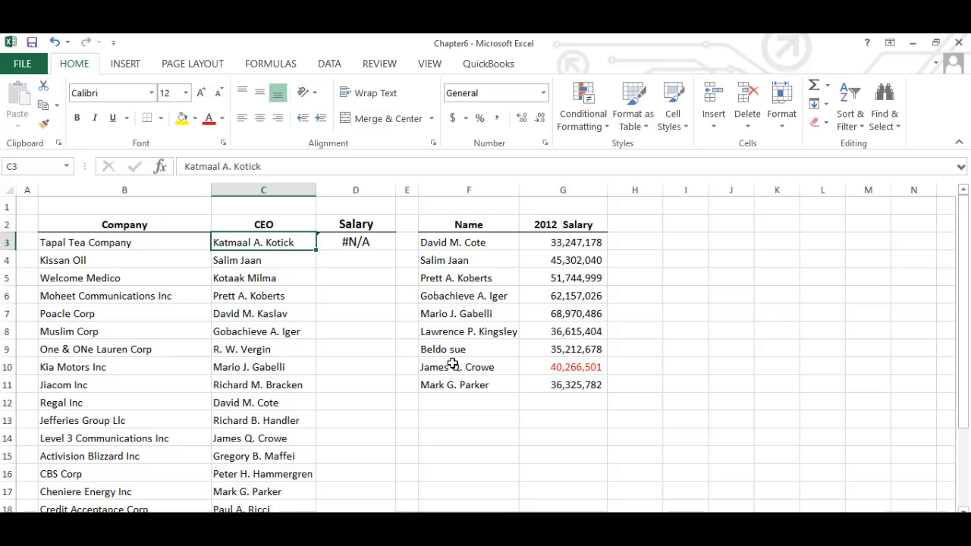
# Fill the VLOOKUP formula from D3 down to D4 and check it against the matching entry in F4 and G4.
pyautogui.click(367, 242)
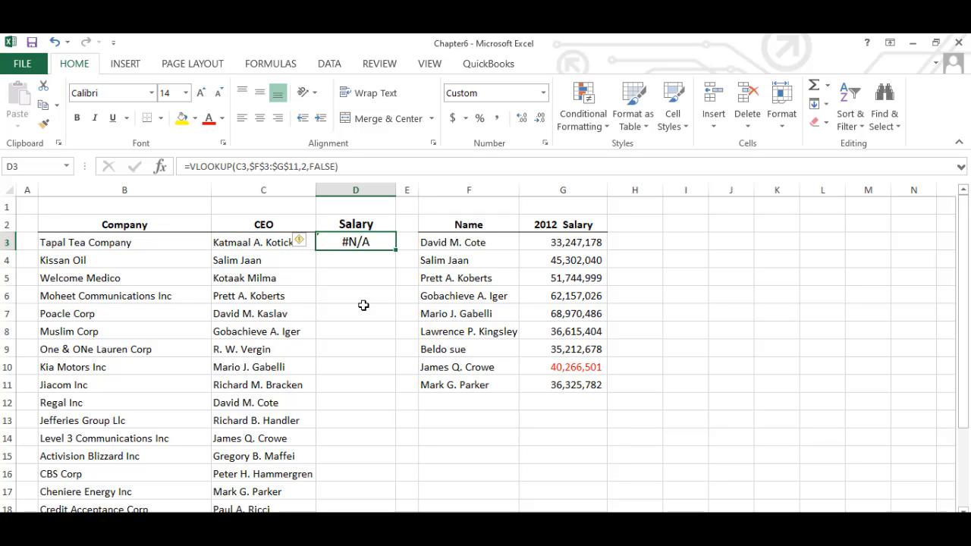
pyautogui.moveTo(395, 250); pyautogui.dragTo(399, 274)
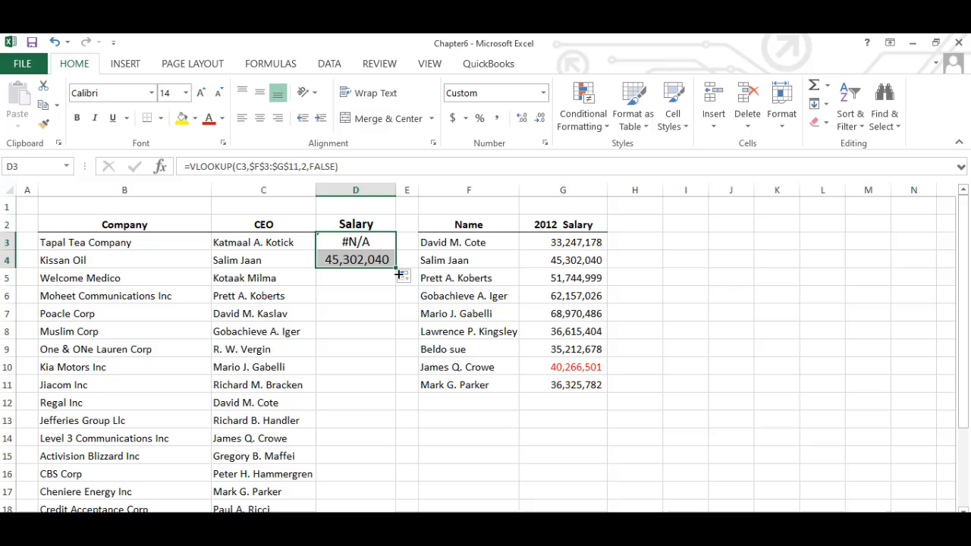
pyautogui.click(246, 260)
pyautogui.click(455, 260)
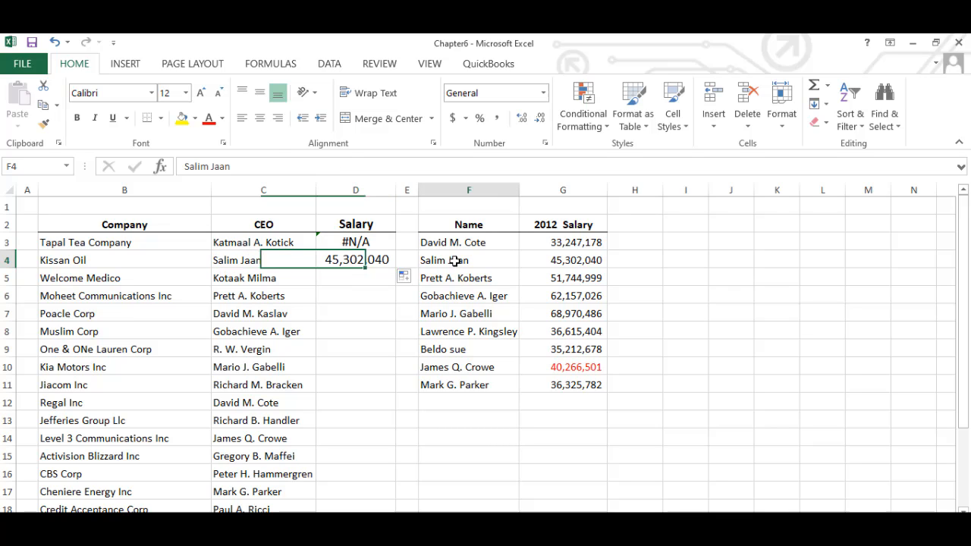
pyautogui.click(569, 263)
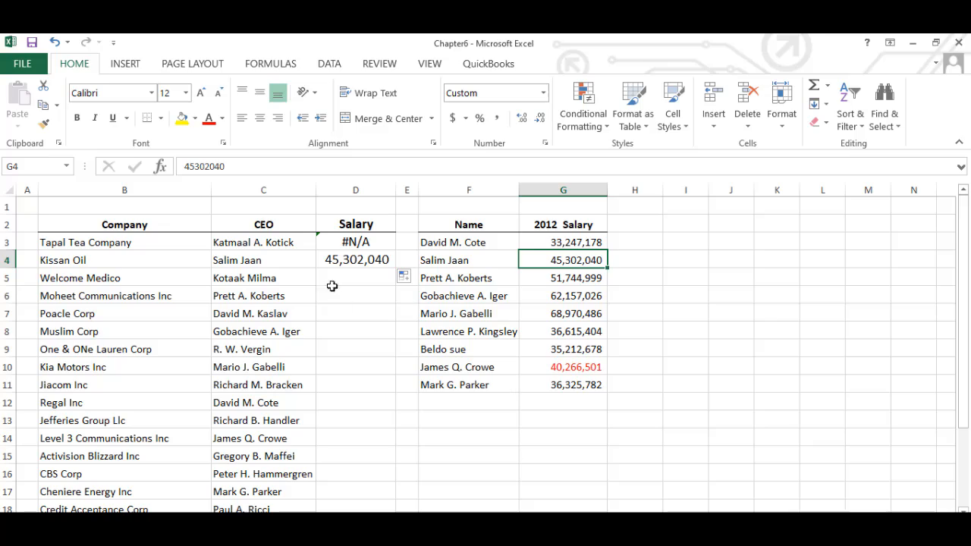
# Fill the VLOOKUP formula from D4 down through D24 and check the formulas in D17 and D3.
pyautogui.click(367, 260)
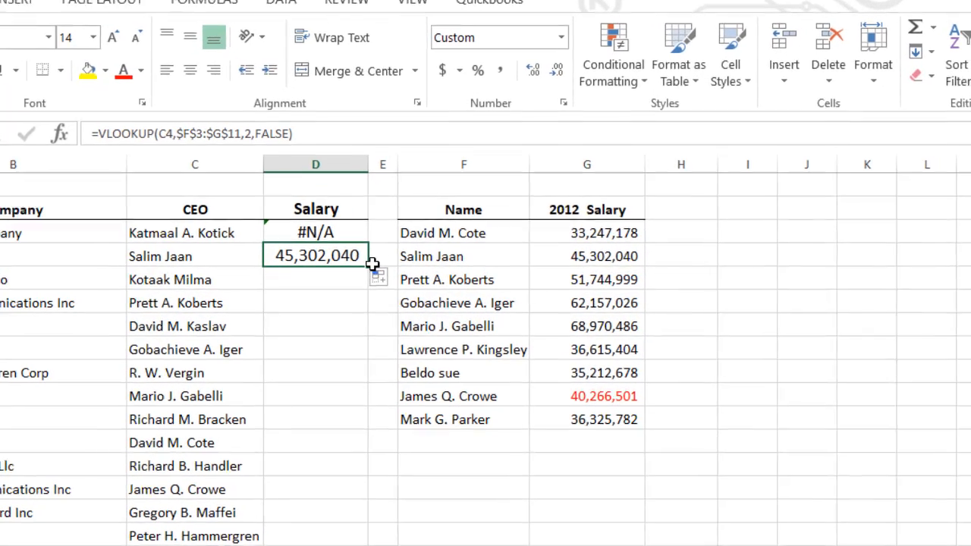
pyautogui.moveTo(396, 268); pyautogui.dragTo(400, 399)
pyautogui.moveTo(371, 441)
pyautogui.mouseDown()
pyautogui.moveTo(371, 543)
pyautogui.moveTo(354, 541)
pyautogui.mouseUp()
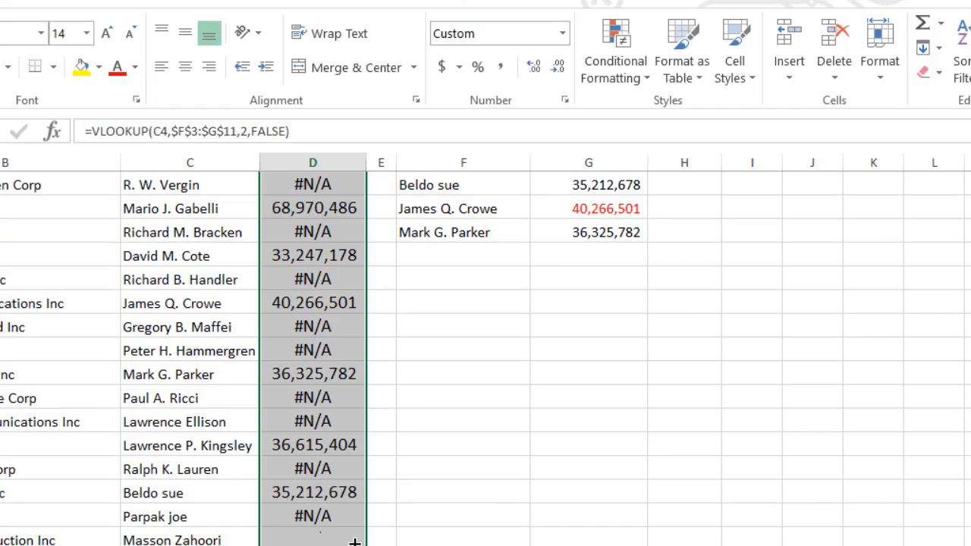
pyautogui.click(334, 373)
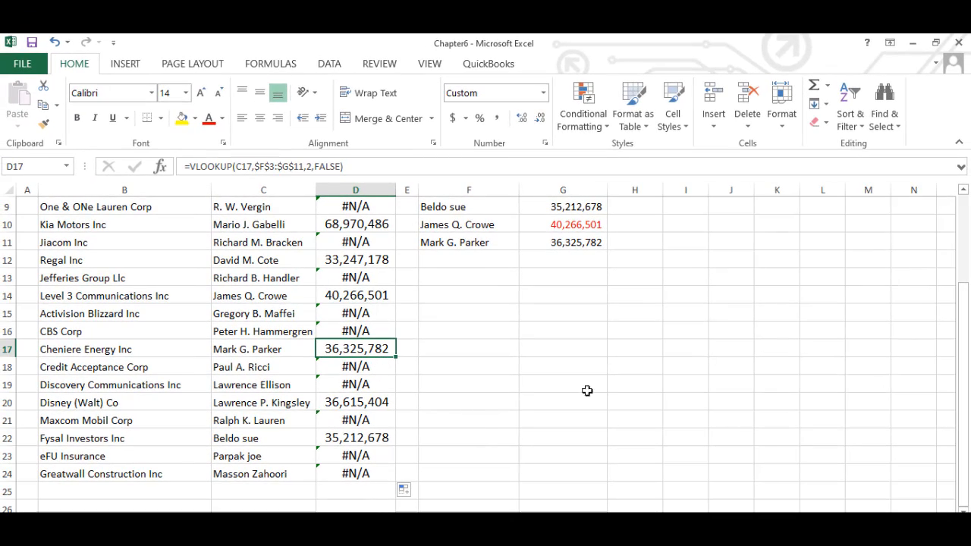
pyautogui.moveTo(965, 323); pyautogui.dragTo(965, 226)
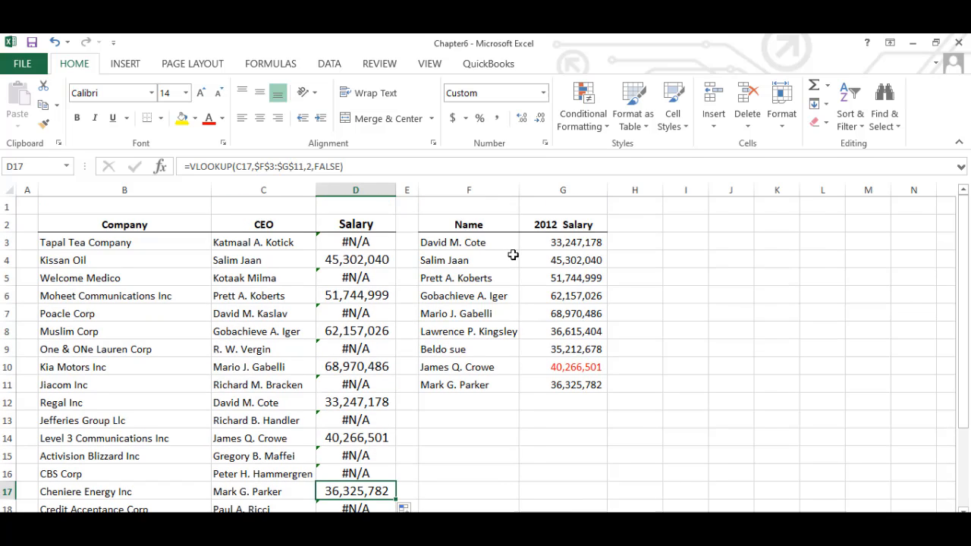
pyautogui.click(367, 247)
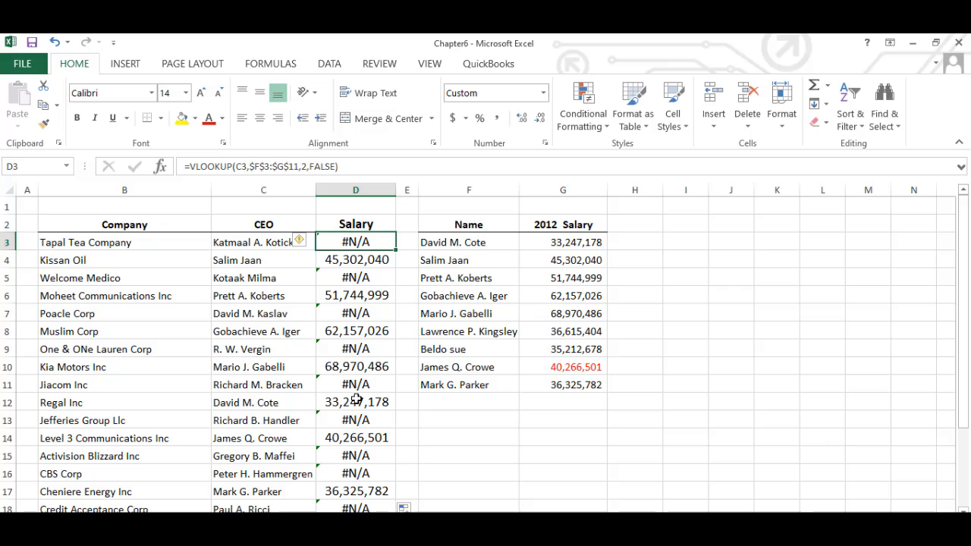
# Examine the VLOOKUP formulas in the Salary column between D3 and D9, comparing matched and unmatched CEO rows.
pyautogui.click(362, 258)
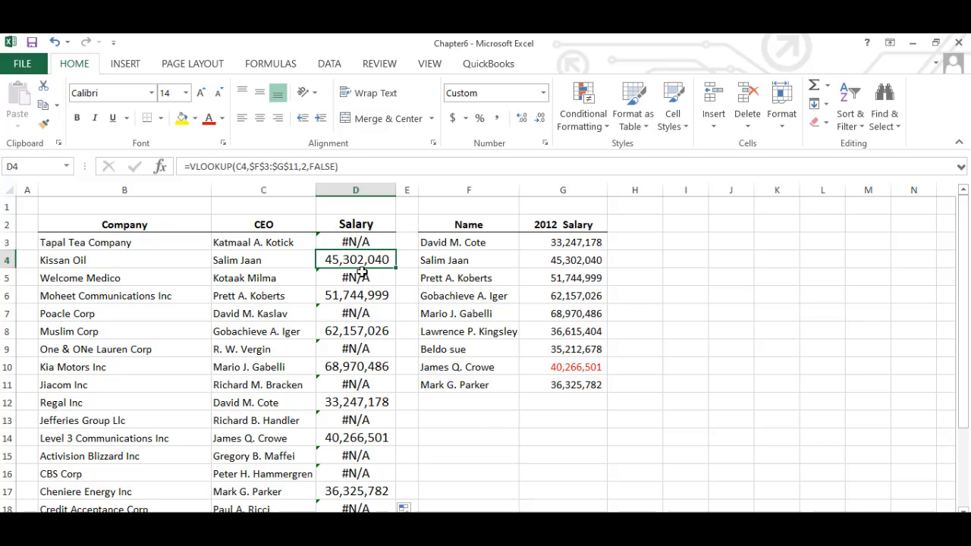
pyautogui.click(362, 278)
pyautogui.click(358, 312)
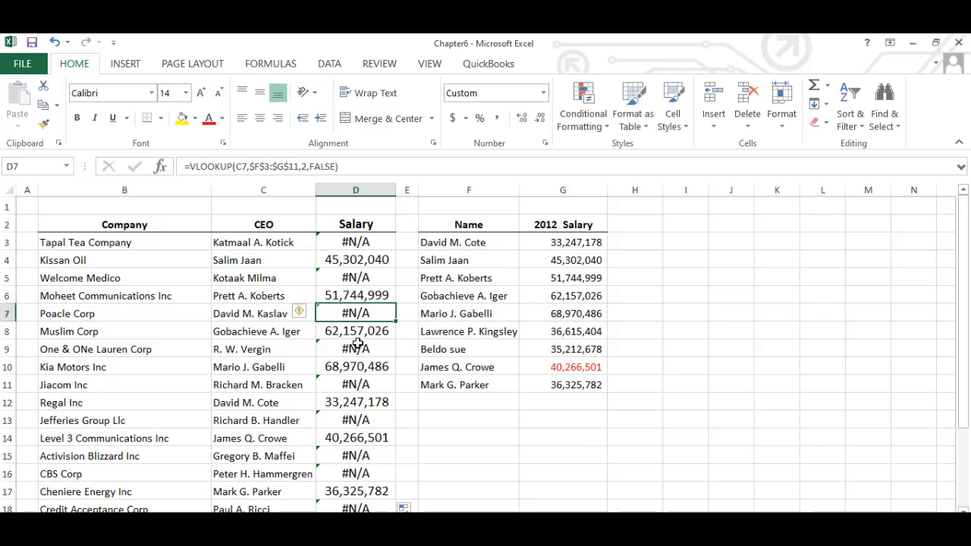
pyautogui.click(358, 348)
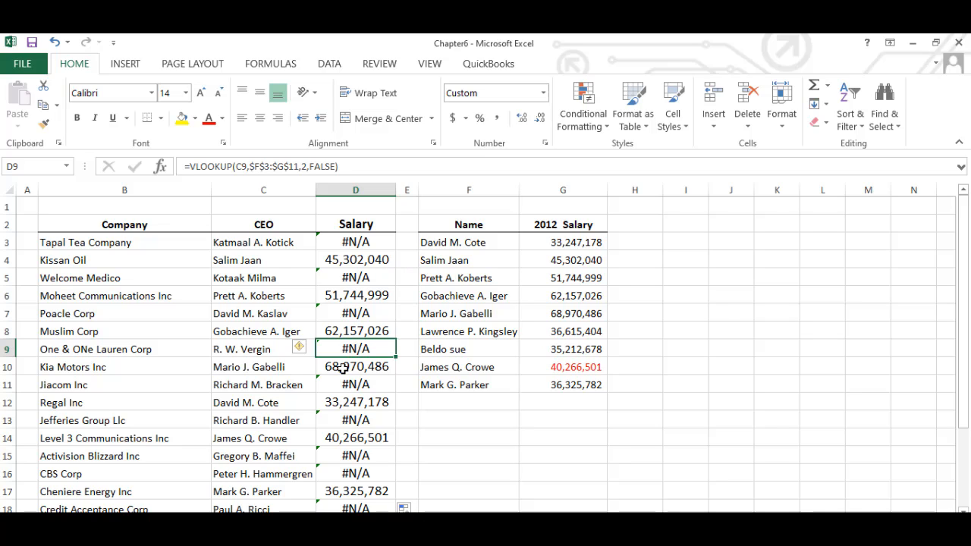
pyautogui.click(364, 242)
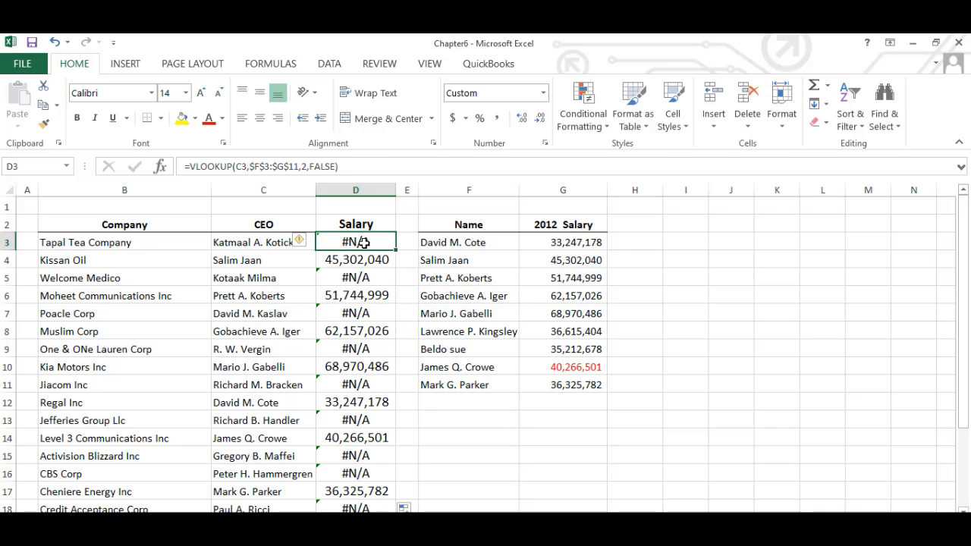
pyautogui.click(356, 278)
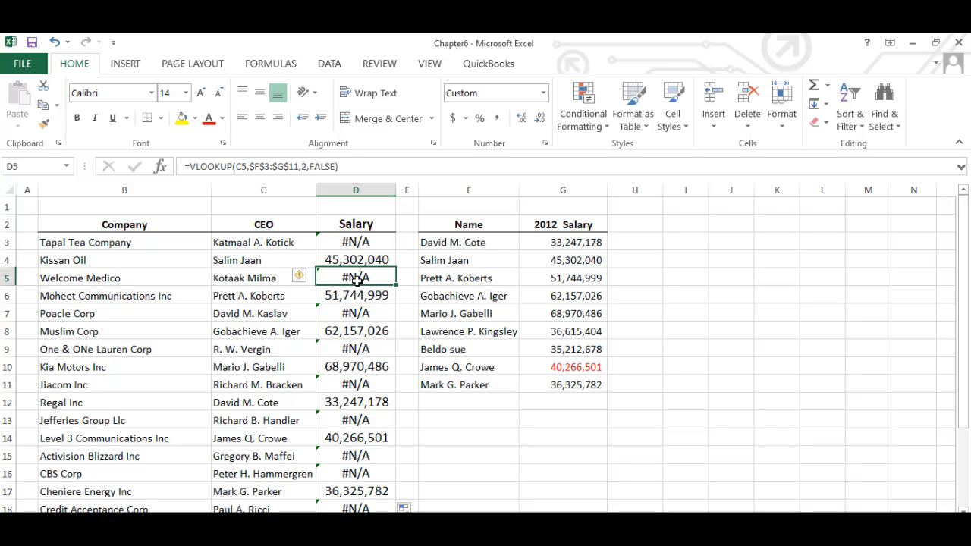
pyautogui.click(353, 323)
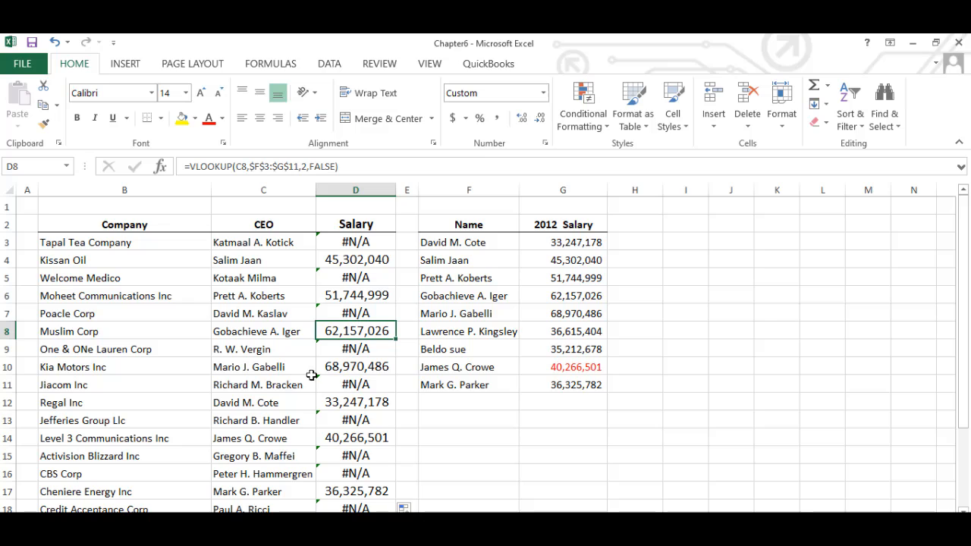
# Check the lookup in D3 by comparing the CEO in C3 with the Name list in column F.
pyautogui.click(363, 237)
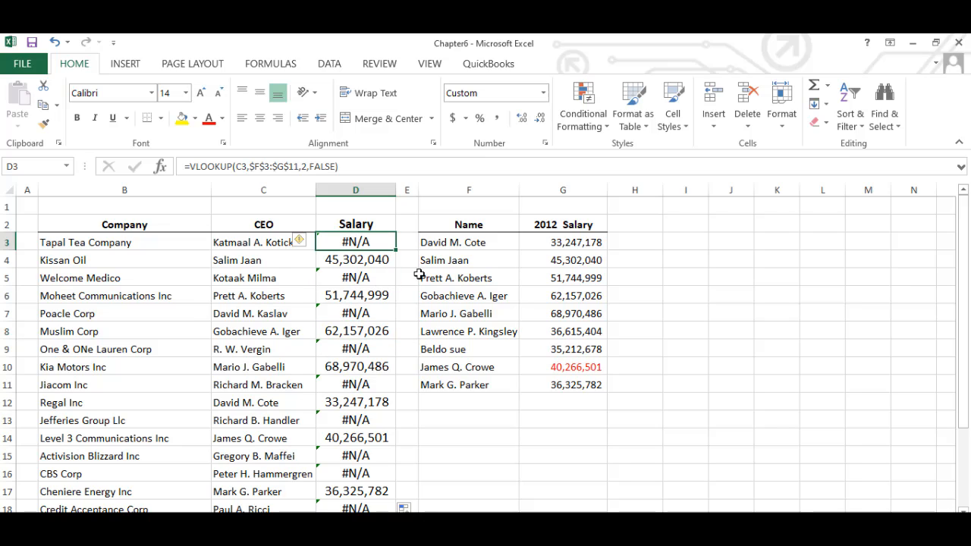
pyautogui.click(278, 244)
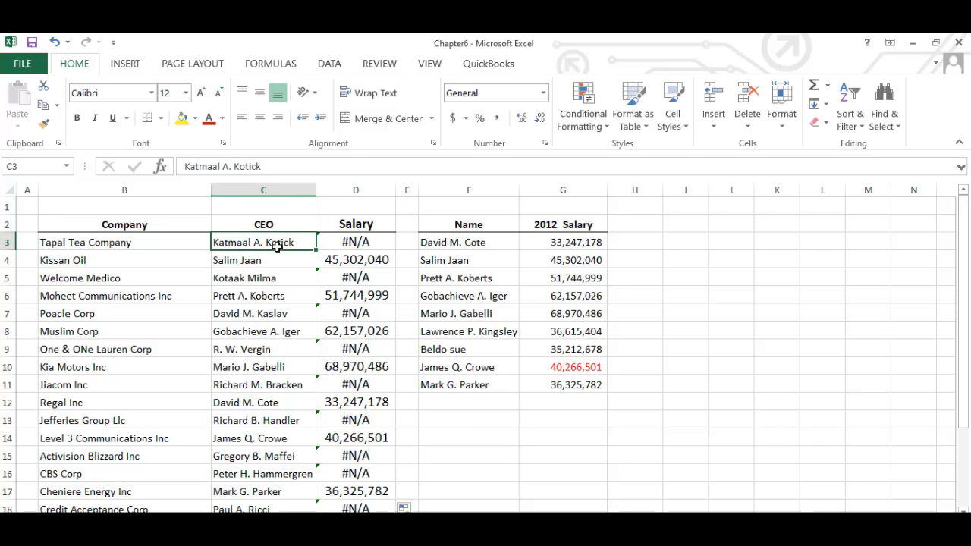
pyautogui.click(475, 273)
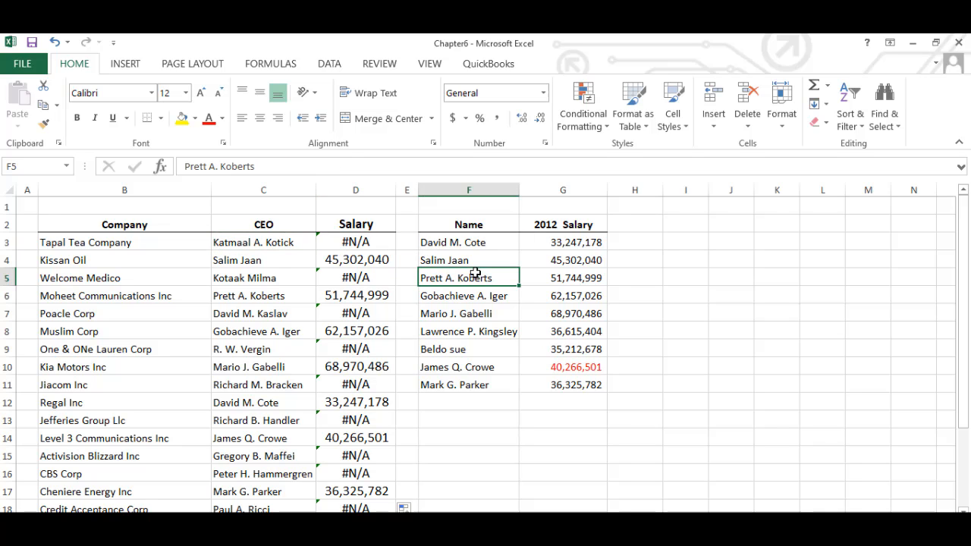
pyautogui.click(360, 242)
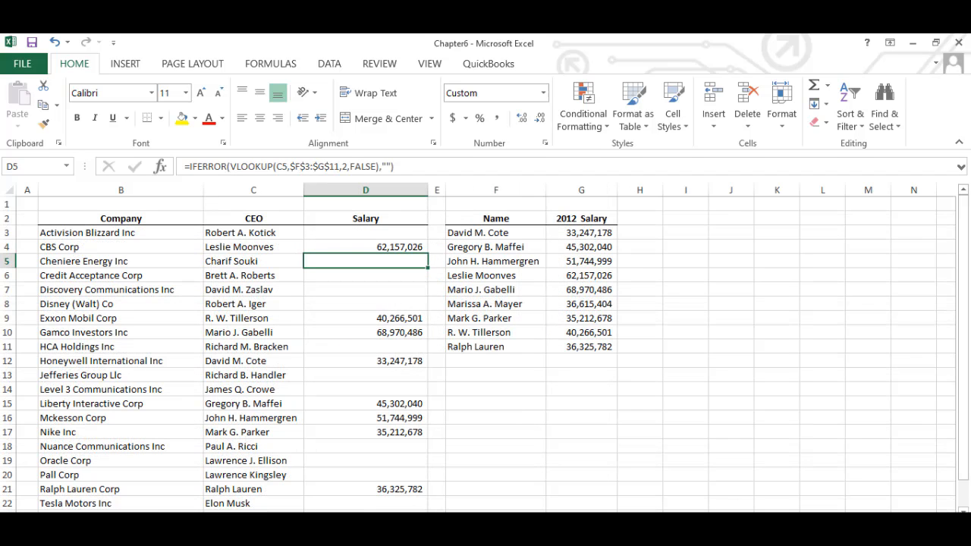
# Examine the IF(ISNA(VLOOKUP)) formula in D3 and its lookup range, leaving the formula as it is.
pyautogui.click(389, 236)
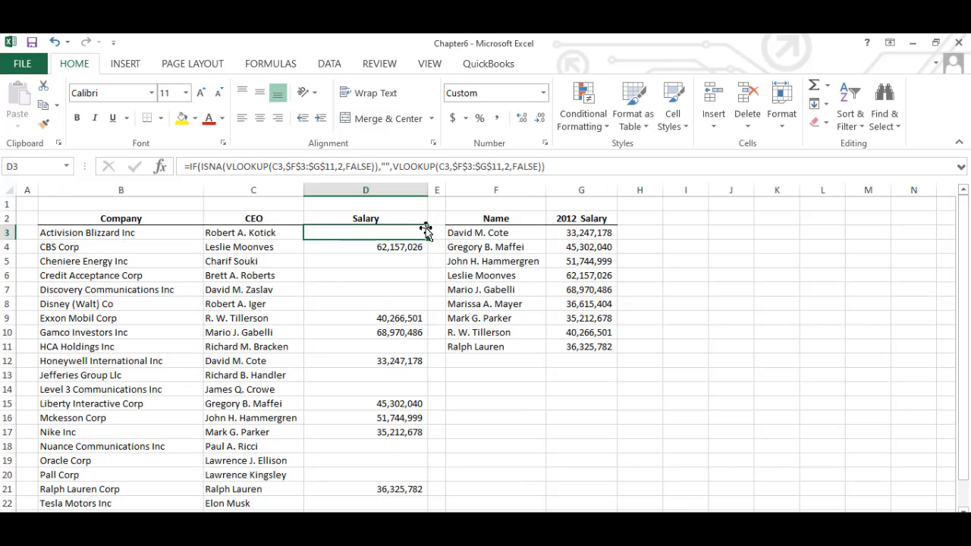
pyautogui.doubleClick(384, 234)
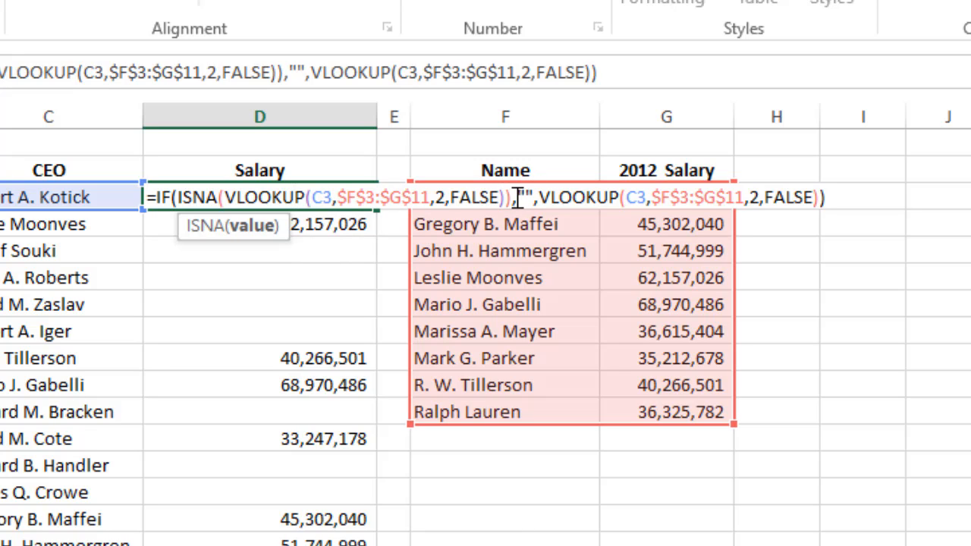
pyautogui.press('Return')
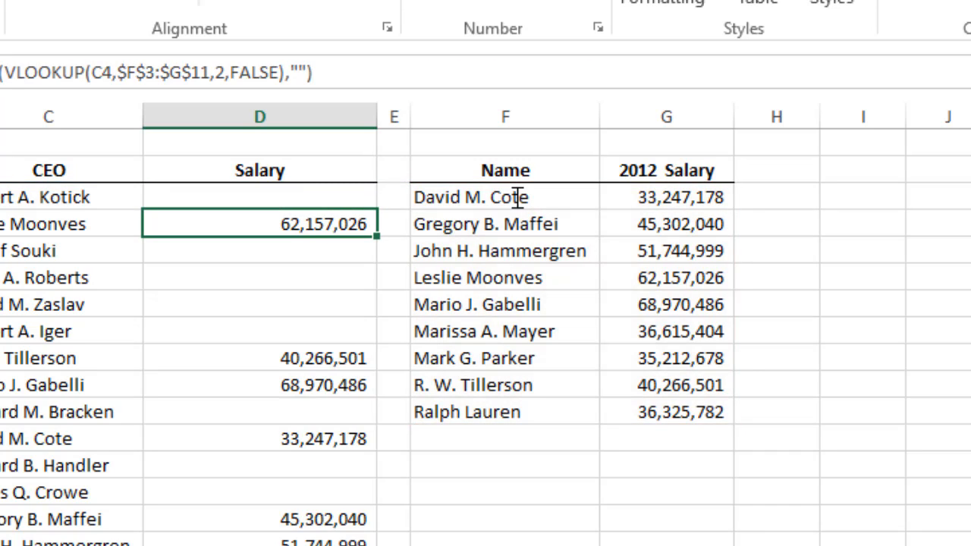
pyautogui.click(353, 201)
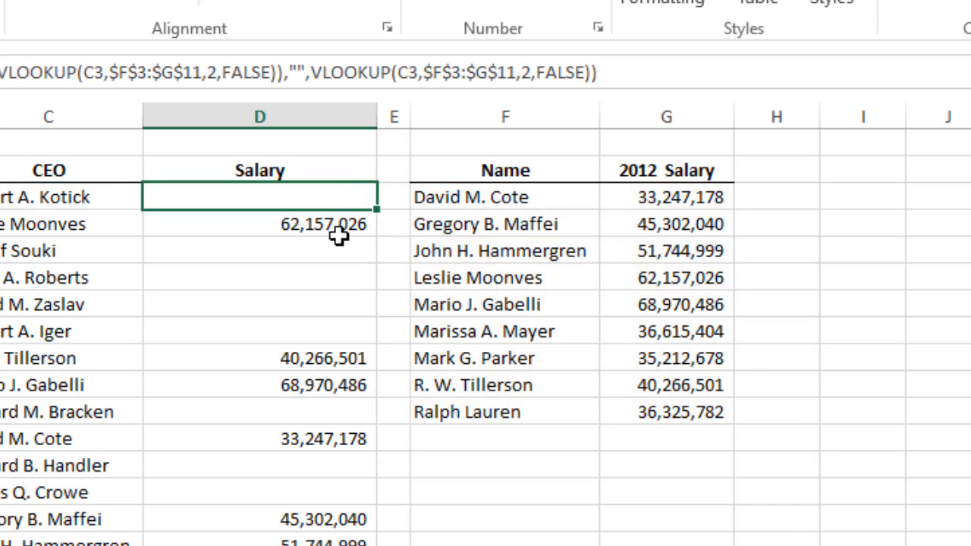
# Compare the IFERROR(VLOOKUP) formulas in D4 and D5 with the IF(ISNA(VLOOKUP)) formula in D3.
pyautogui.click(338, 233)
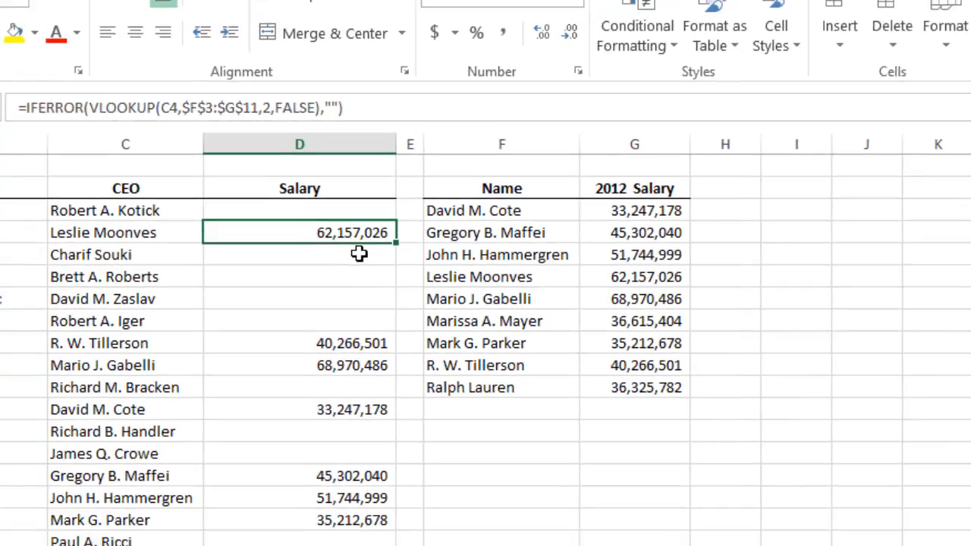
pyautogui.click(334, 246)
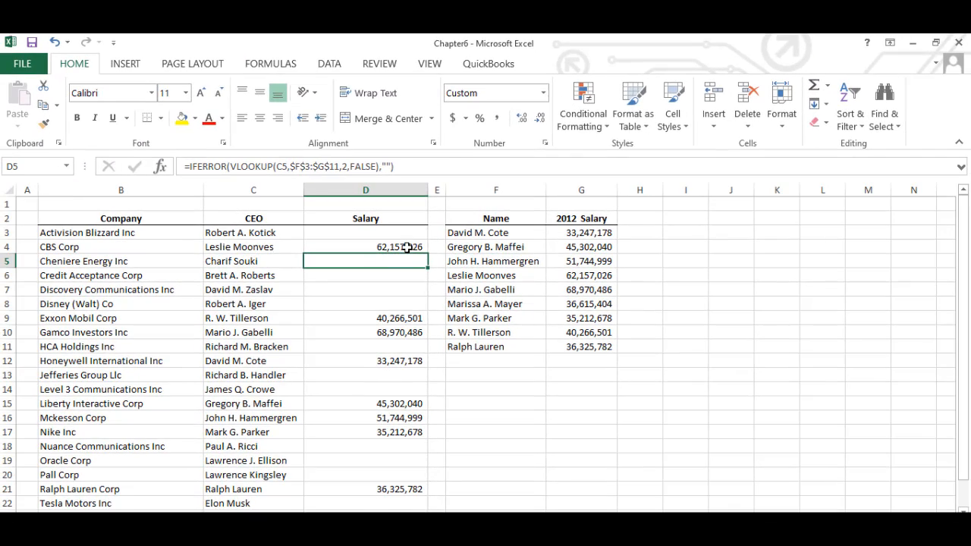
pyautogui.click(407, 248)
pyautogui.click(408, 234)
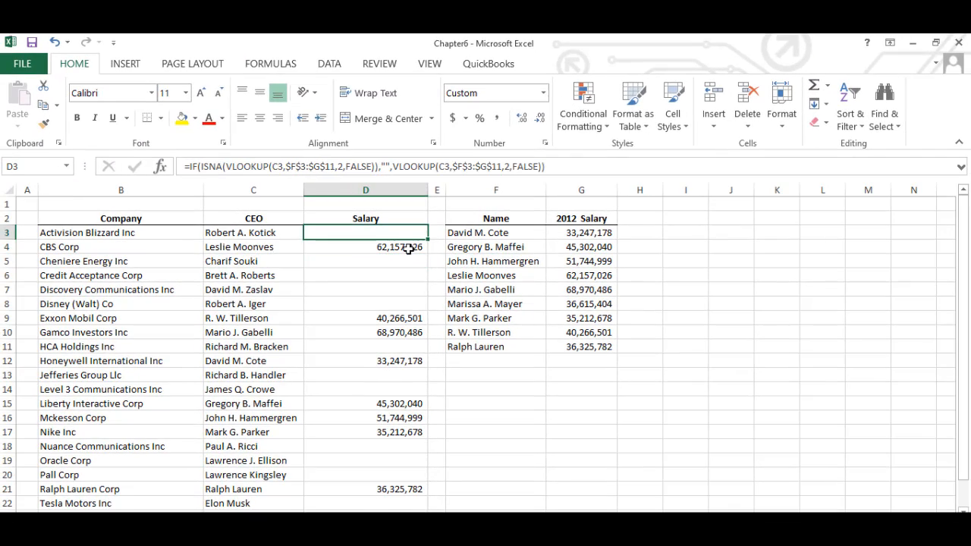
# Fill the IFERROR(VLOOKUP) formula from D4 down to D7 and open the D4 formula for inspection.
pyautogui.click(408, 248)
pyautogui.moveTo(429, 255); pyautogui.dragTo(430, 294)
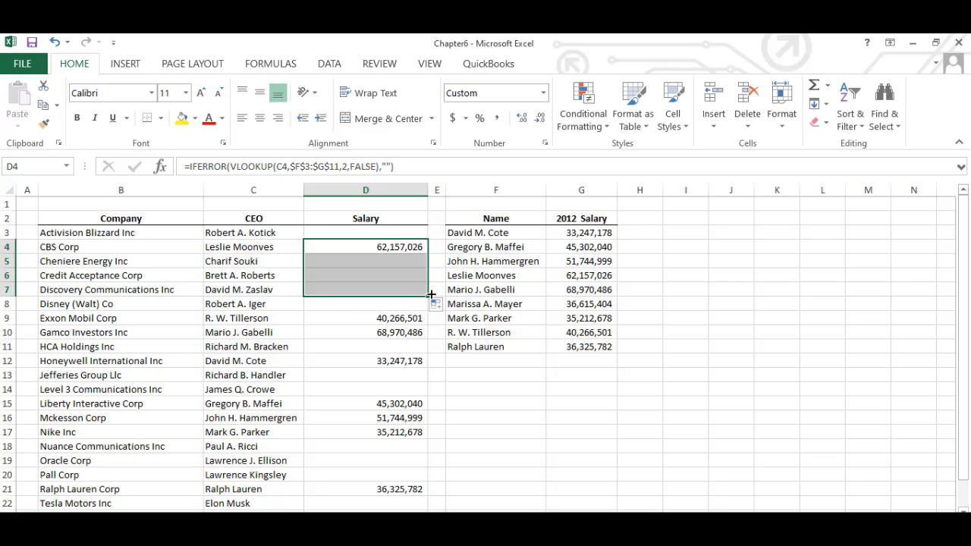
pyautogui.click(403, 248)
pyautogui.doubleClick(403, 247)
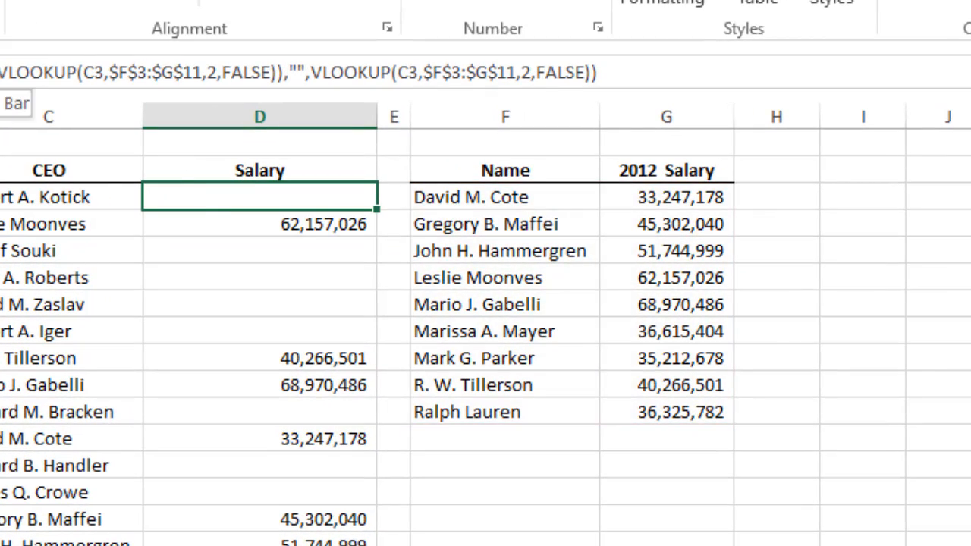
# Examine the IFERROR(VLOOKUP) formulas cell by cell in the Salary column from D4 down to D18.
pyautogui.click(288, 224)
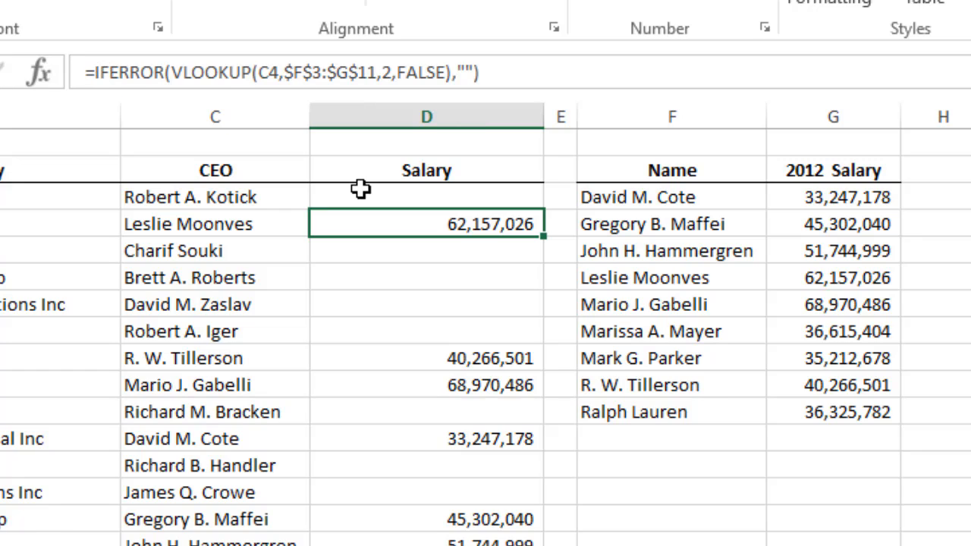
pyautogui.click(496, 259)
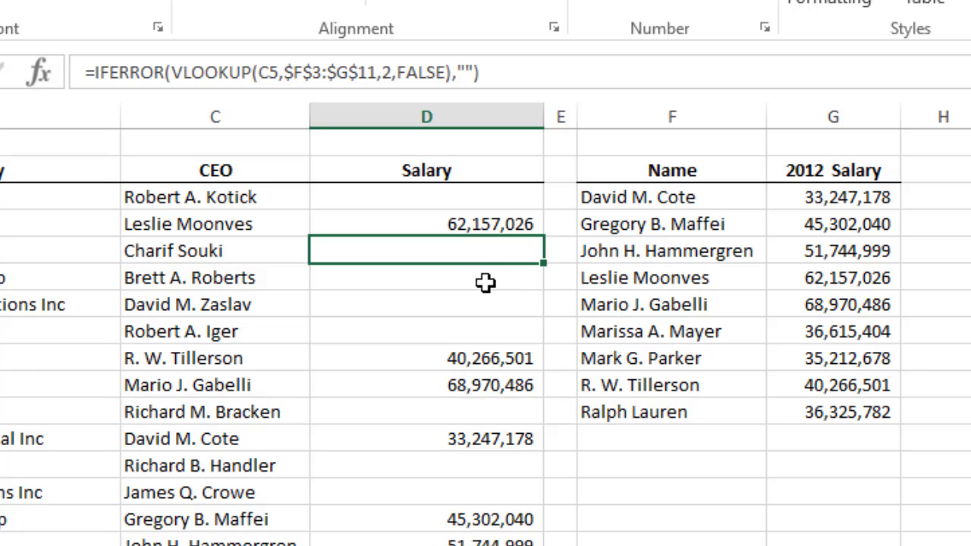
pyautogui.click(486, 280)
pyautogui.click(485, 305)
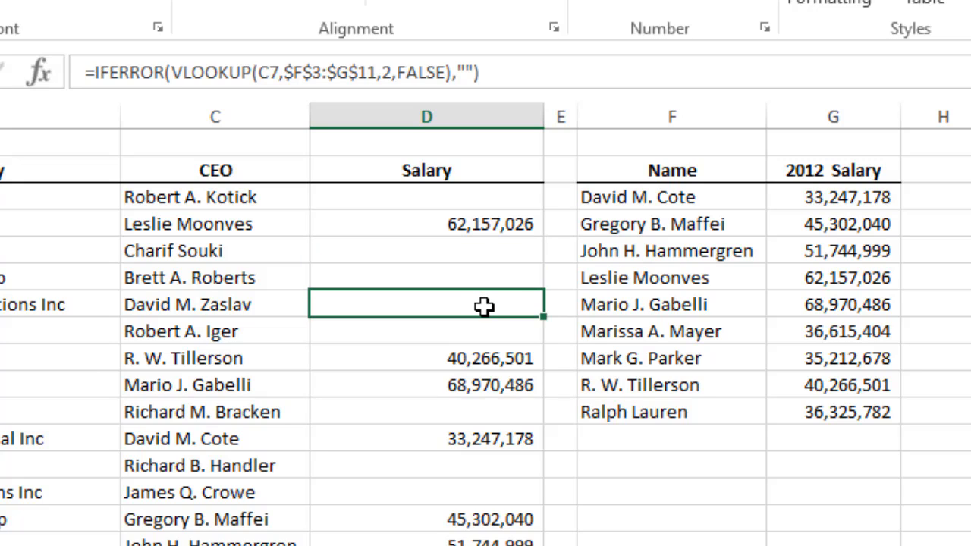
pyautogui.click(485, 332)
pyautogui.click(485, 357)
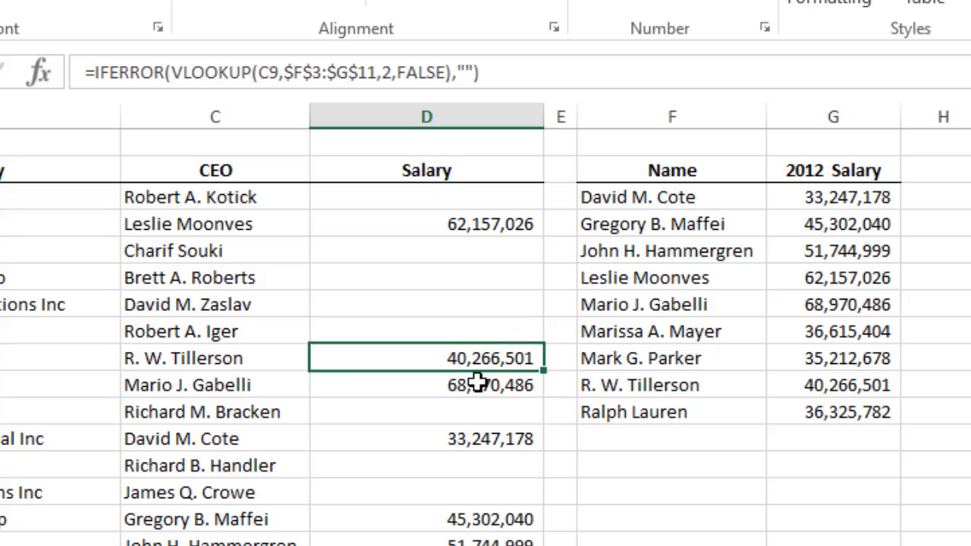
pyautogui.click(477, 383)
pyautogui.click(475, 408)
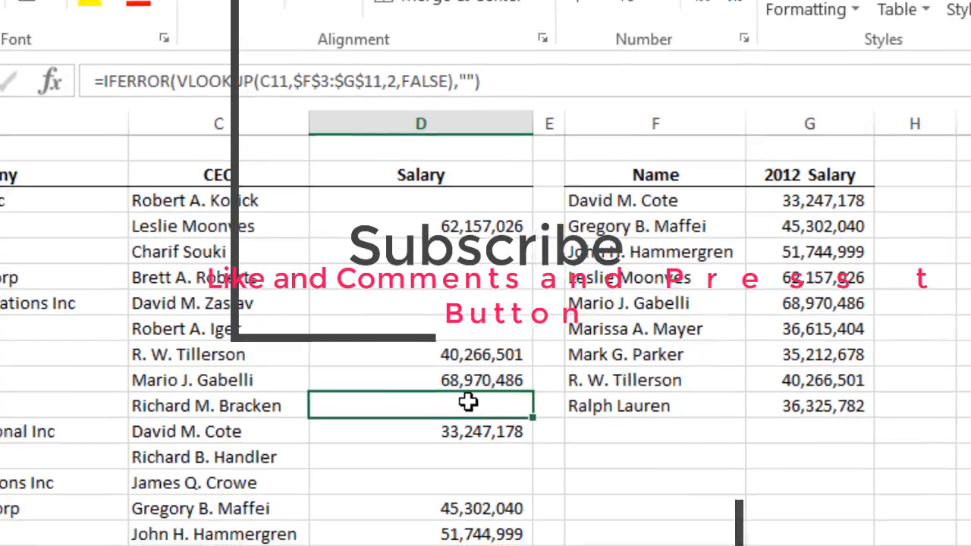
pyautogui.click(468, 431)
pyautogui.click(463, 455)
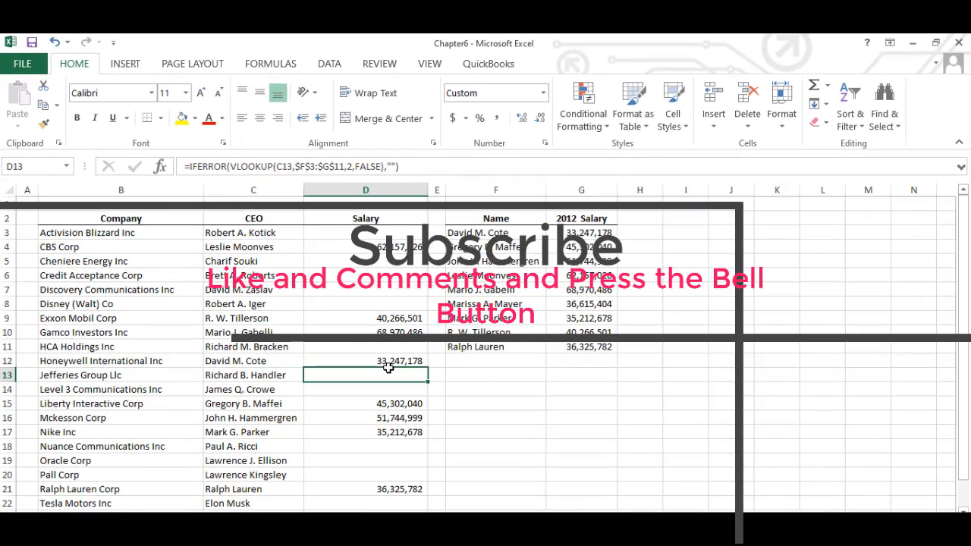
pyautogui.click(400, 389)
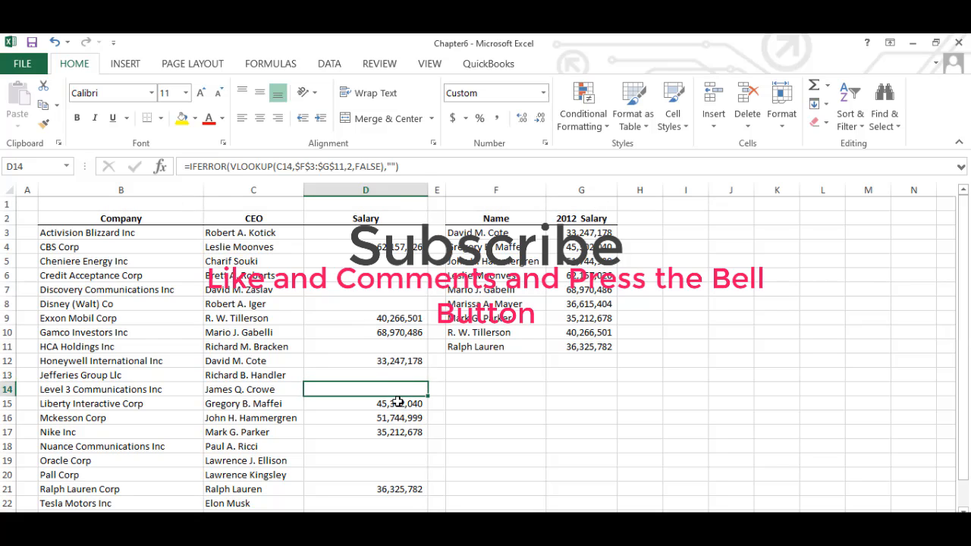
pyautogui.click(397, 402)
pyautogui.click(394, 418)
pyautogui.click(392, 432)
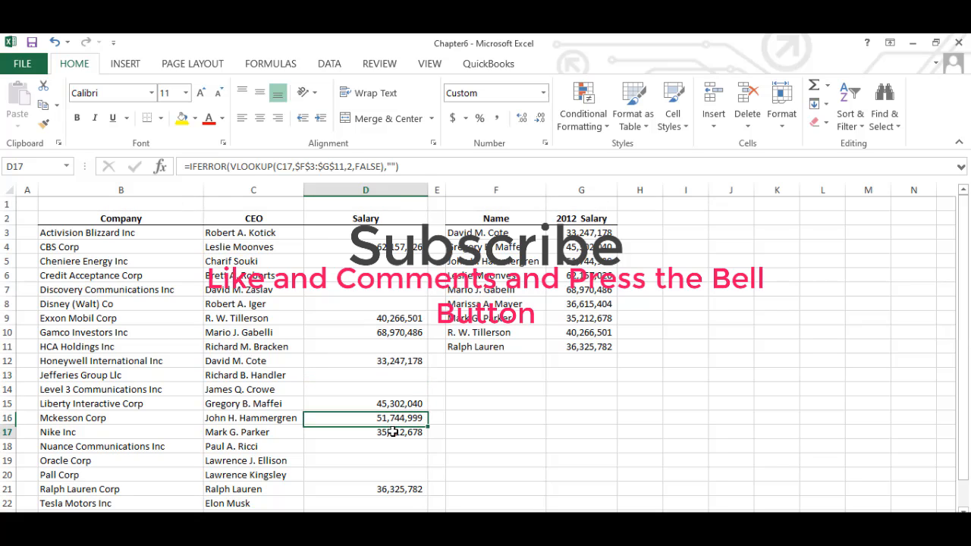
pyautogui.click(391, 447)
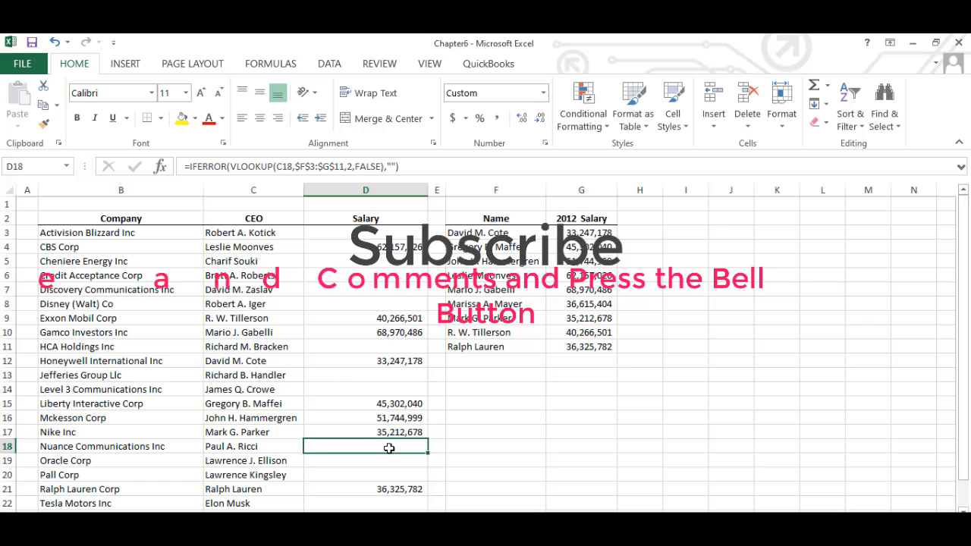